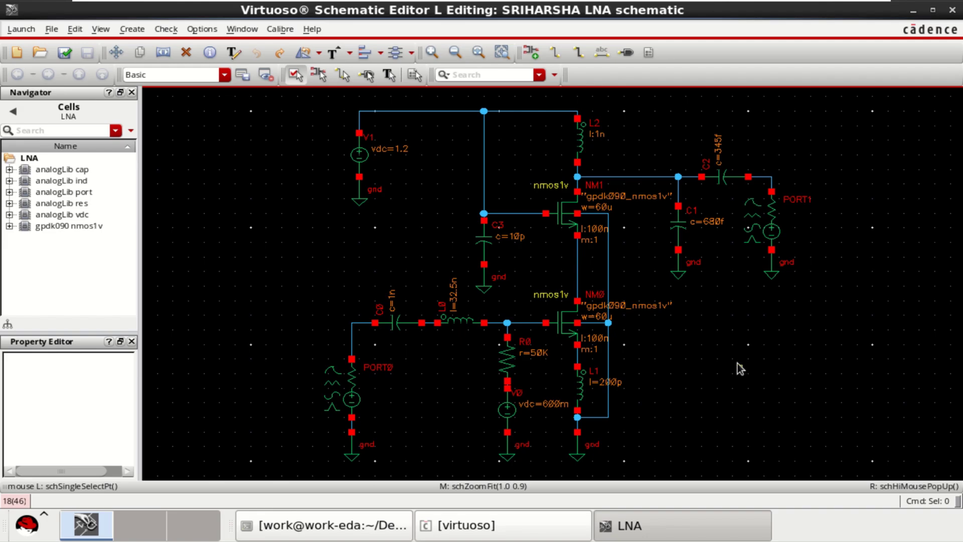
Inspect the parameters of transistors NM1 and NM0, R0, C0, L0 and supply V1.
{"action": "left_click", "coordinate": [570, 221]}
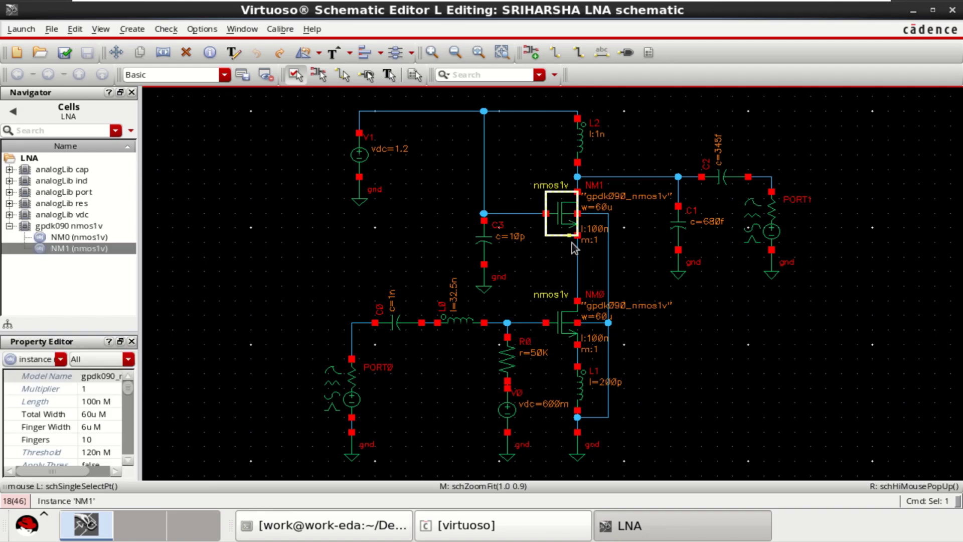
{"action": "left_click", "coordinate": [571, 329]}
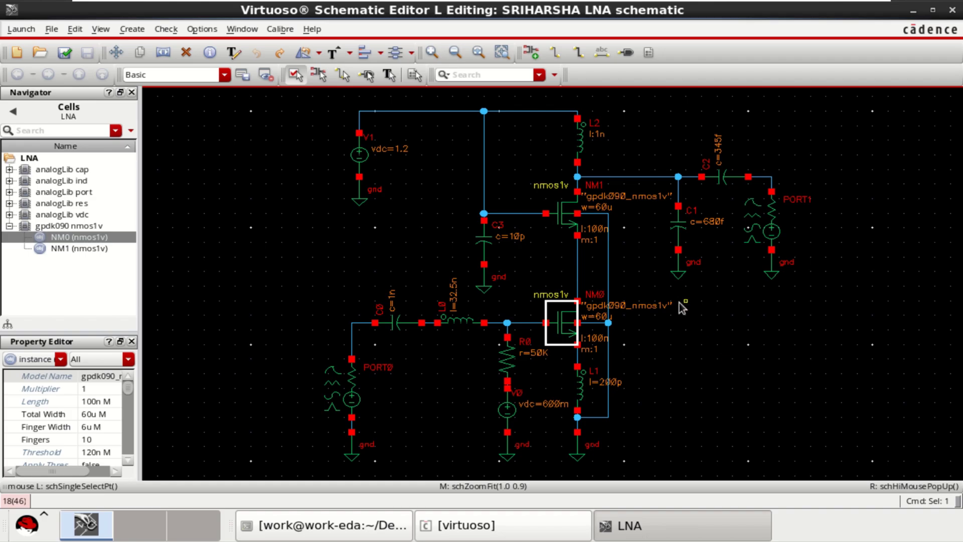
{"action": "left_click", "coordinate": [499, 361]}
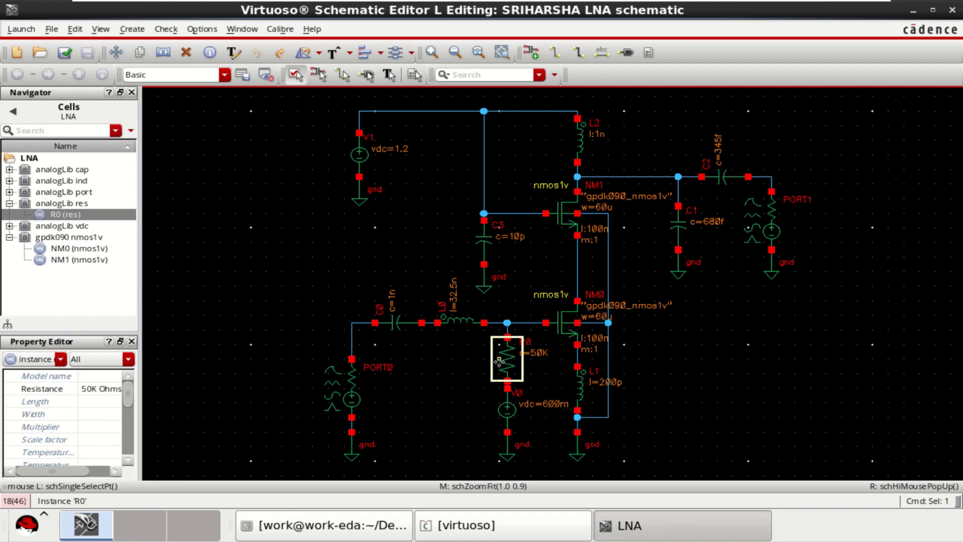
{"action": "left_click", "coordinate": [395, 328]}
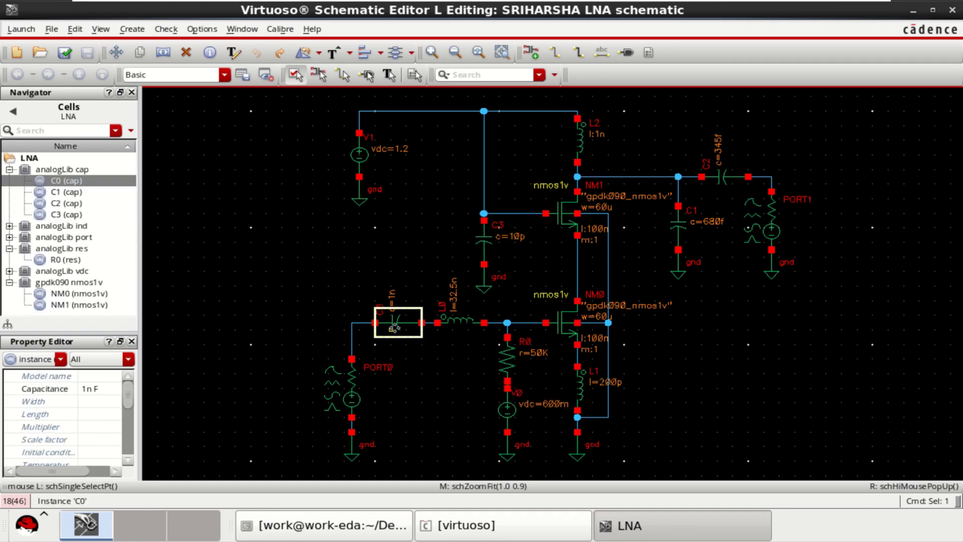
{"action": "left_click", "coordinate": [459, 322]}
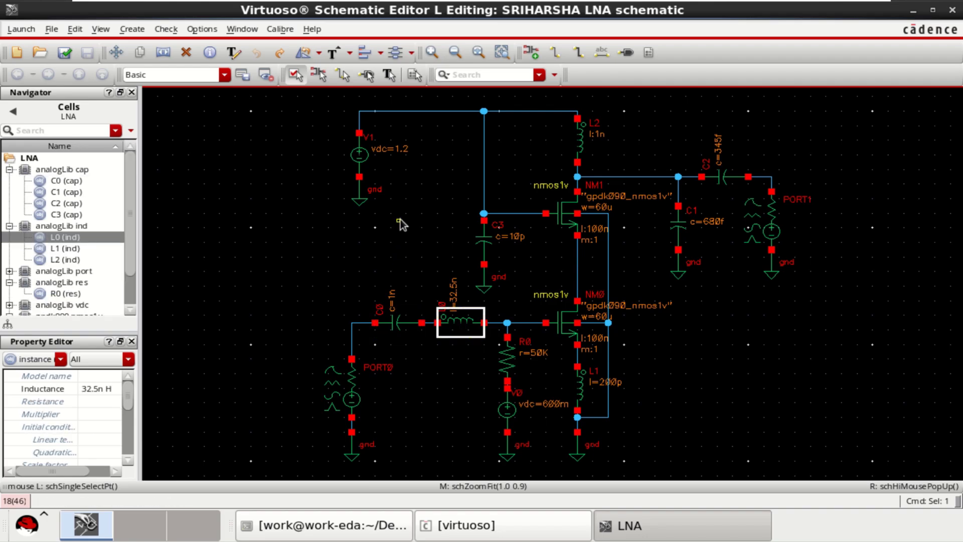
{"action": "left_click", "coordinate": [359, 158]}
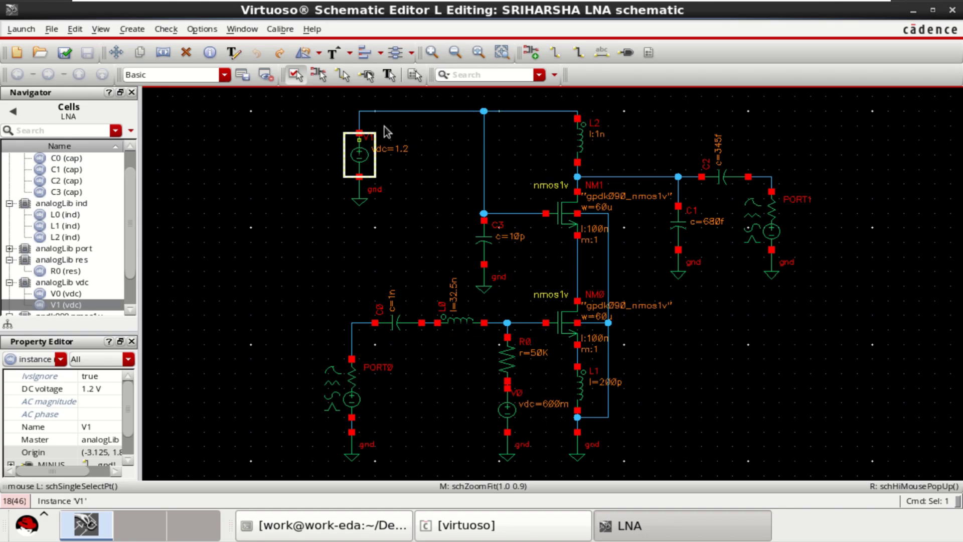
{"action": "left_click", "coordinate": [639, 134]}
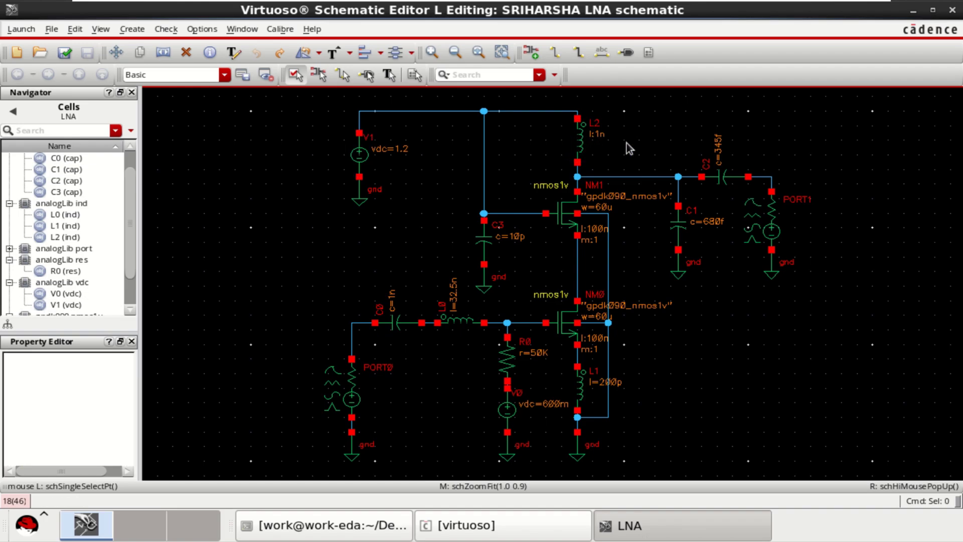
Review load inductor L2's full property list, including its 5 Ohms resistance.
{"action": "left_click", "coordinate": [583, 143]}
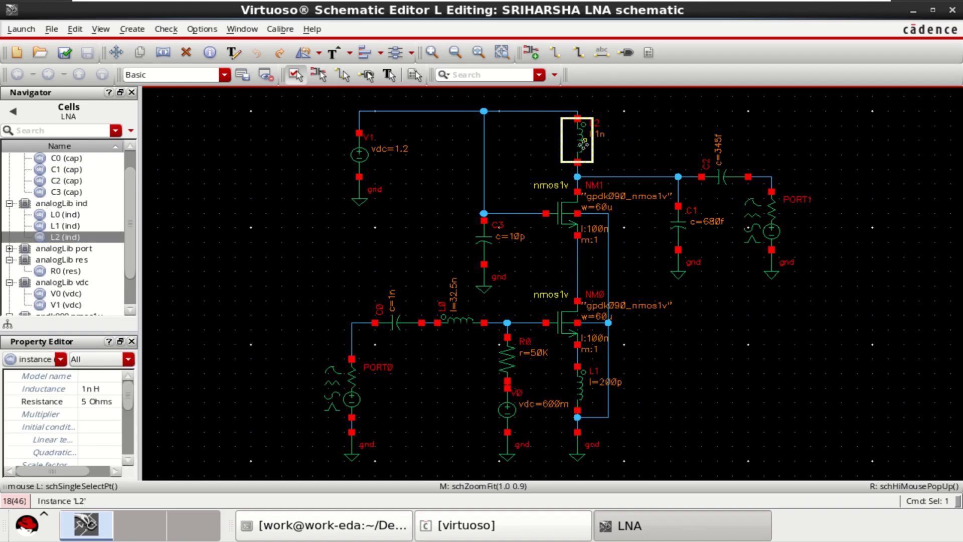
{"action": "key", "text": "q"}
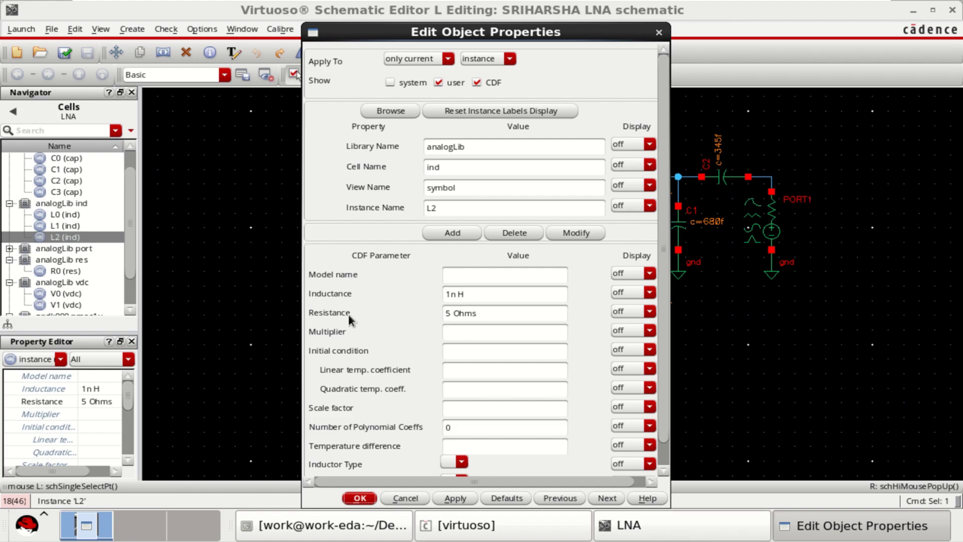
{"action": "left_click_drag", "start_coordinate": [490, 312], "coordinate": [409, 312]}
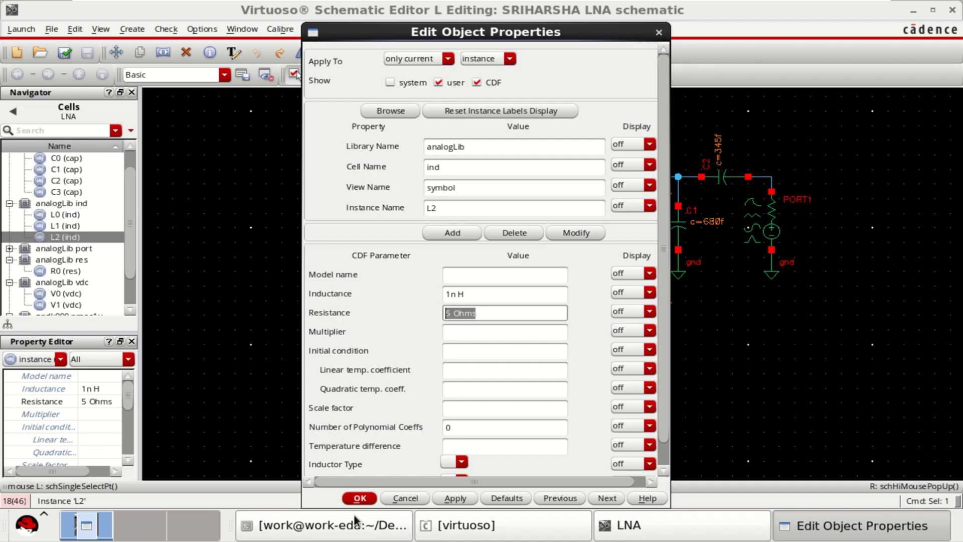
{"action": "left_click", "coordinate": [360, 498]}
{"action": "left_click", "coordinate": [702, 381]}
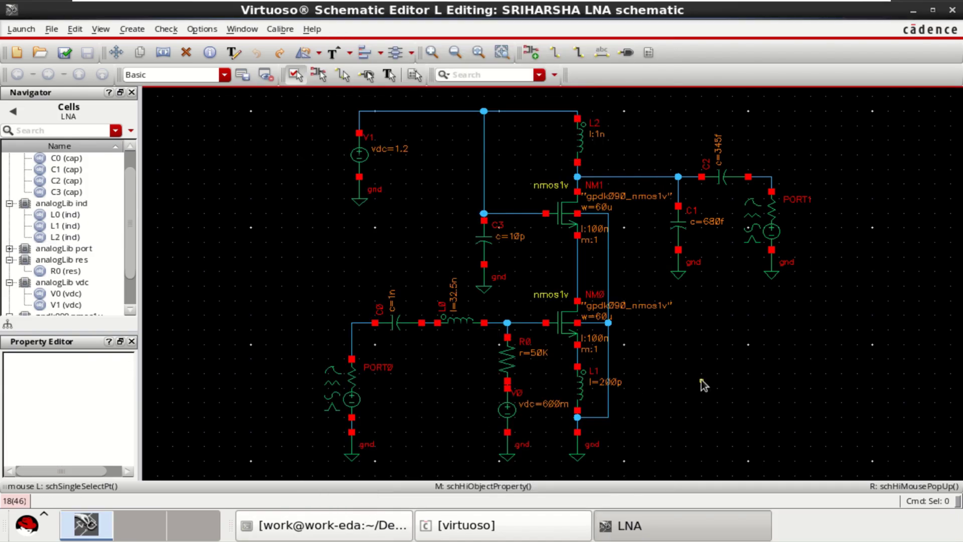
Check the values of capacitors C2 and C0 and source inductor L1.
{"action": "left_click", "coordinate": [726, 185]}
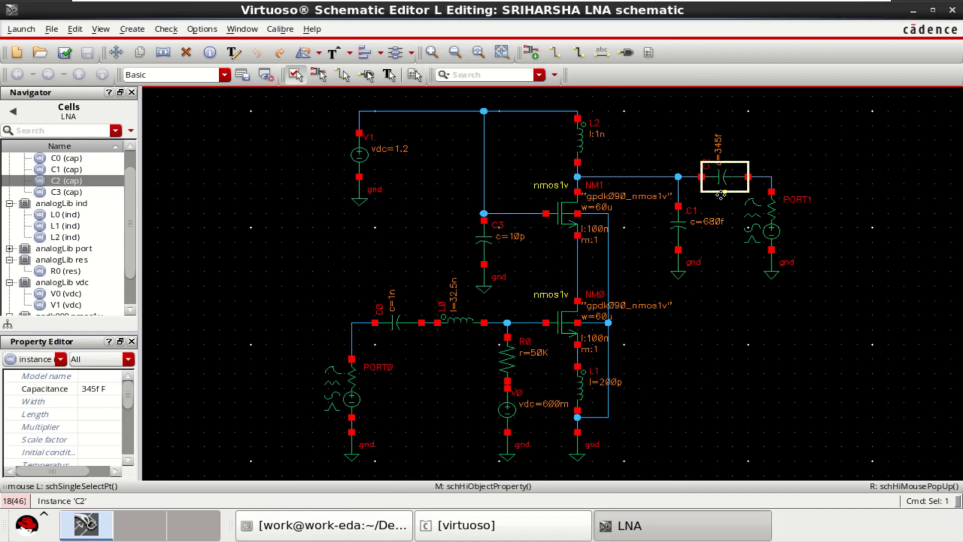
{"action": "left_click", "coordinate": [400, 360]}
{"action": "left_click", "coordinate": [398, 330]}
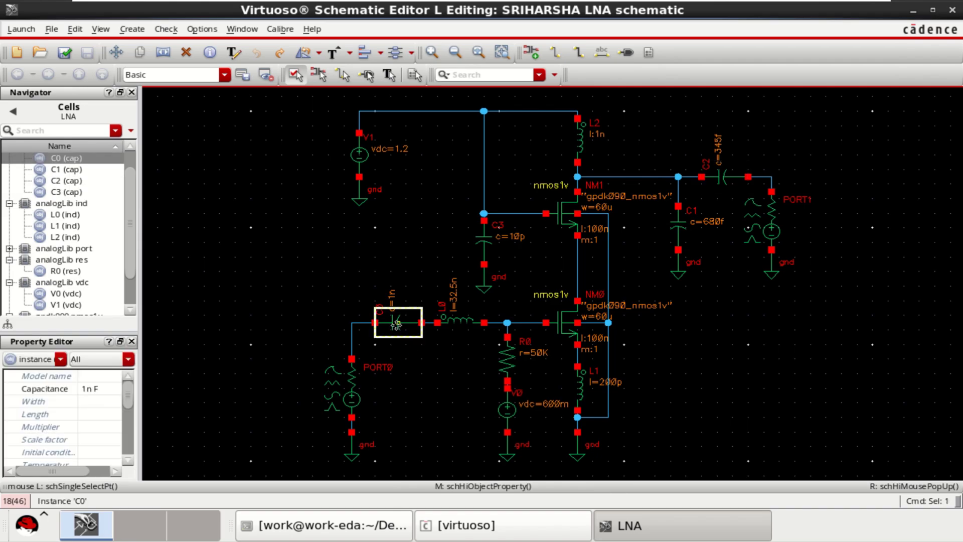
{"action": "left_click", "coordinate": [724, 186]}
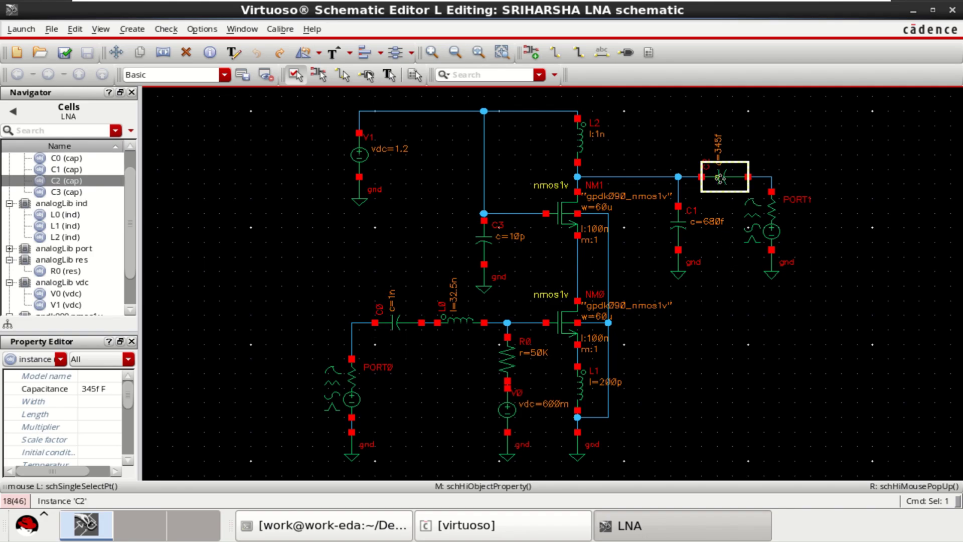
{"action": "left_click", "coordinate": [579, 387]}
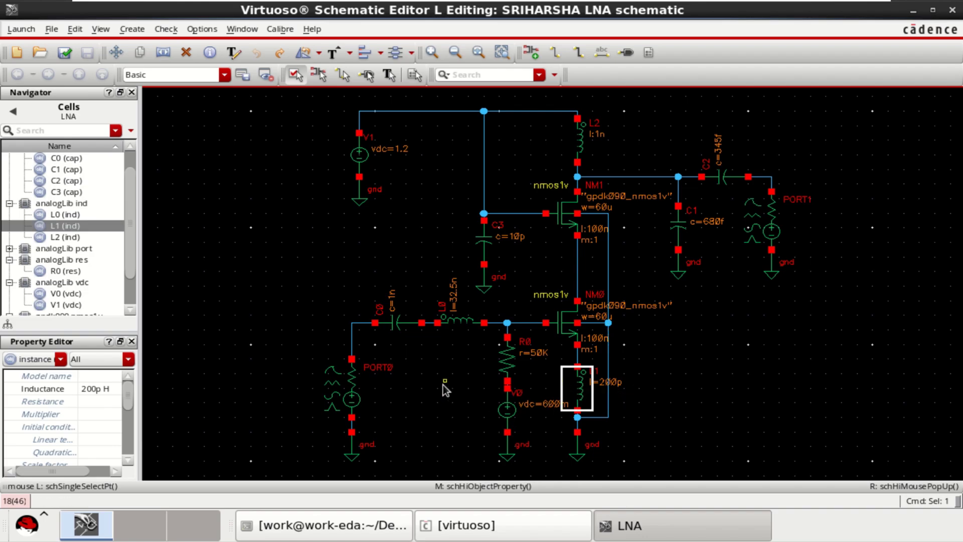
Review NM1's properties: 60u total width, 6u finger width, 10 fingers.
{"action": "left_click", "coordinate": [562, 219]}
{"action": "left_click", "coordinate": [645, 291]}
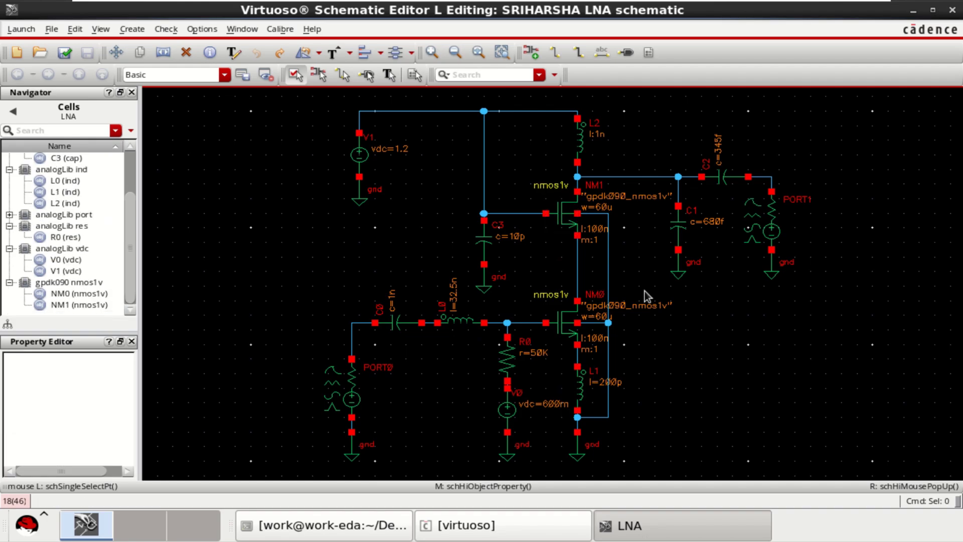
{"action": "left_click", "coordinate": [557, 218]}
{"action": "key", "text": "q"}
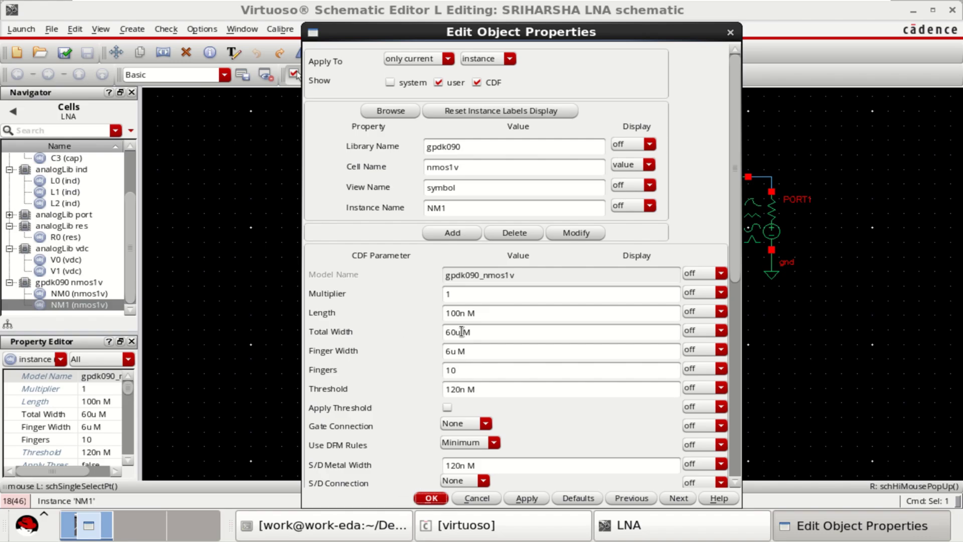
{"action": "left_click_drag", "start_coordinate": [474, 333], "coordinate": [409, 330]}
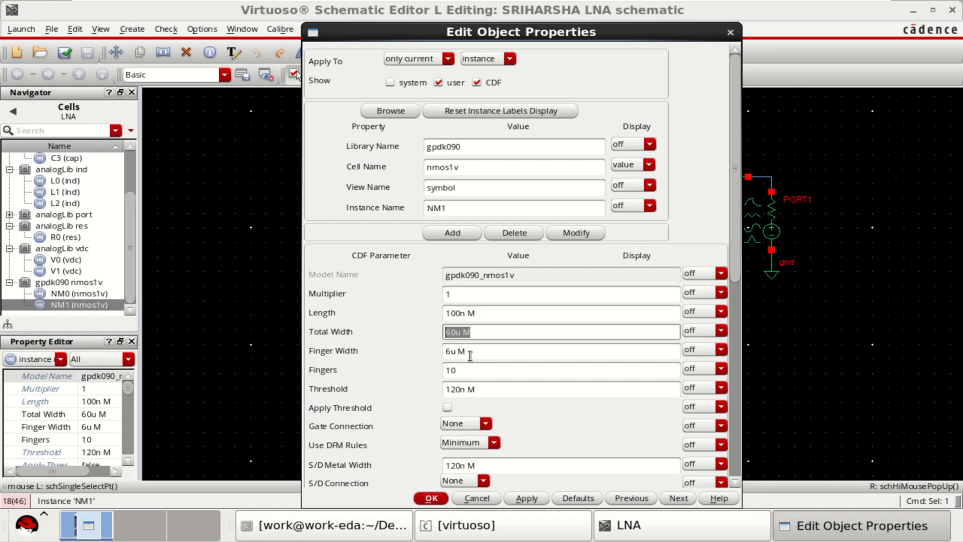
{"action": "left_click_drag", "start_coordinate": [474, 351], "coordinate": [424, 351]}
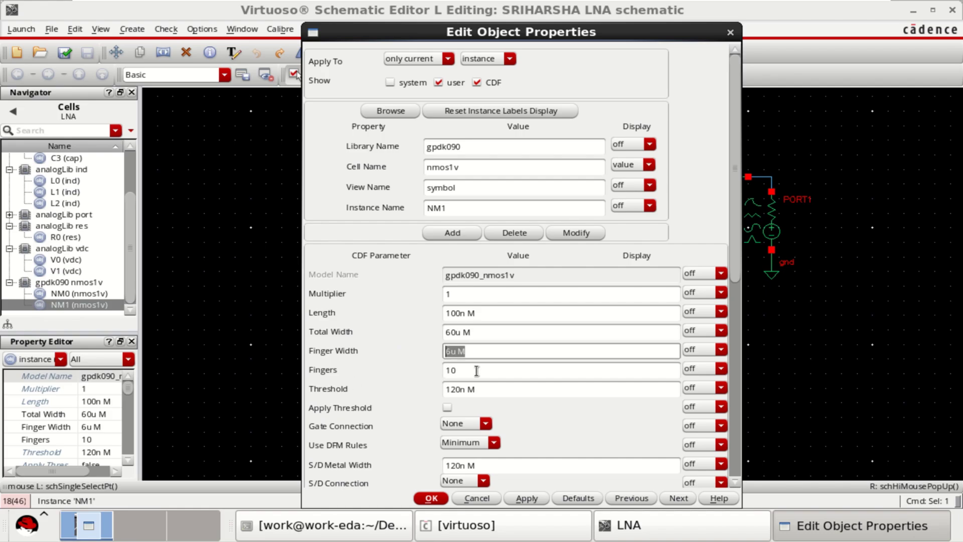
{"action": "left_click_drag", "start_coordinate": [477, 370], "coordinate": [410, 375]}
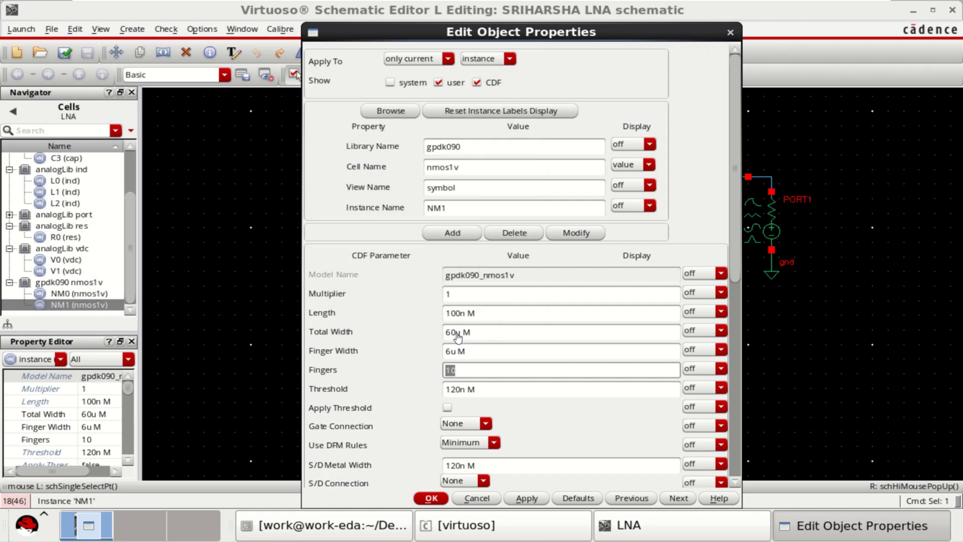
{"action": "left_click", "coordinate": [431, 498]}
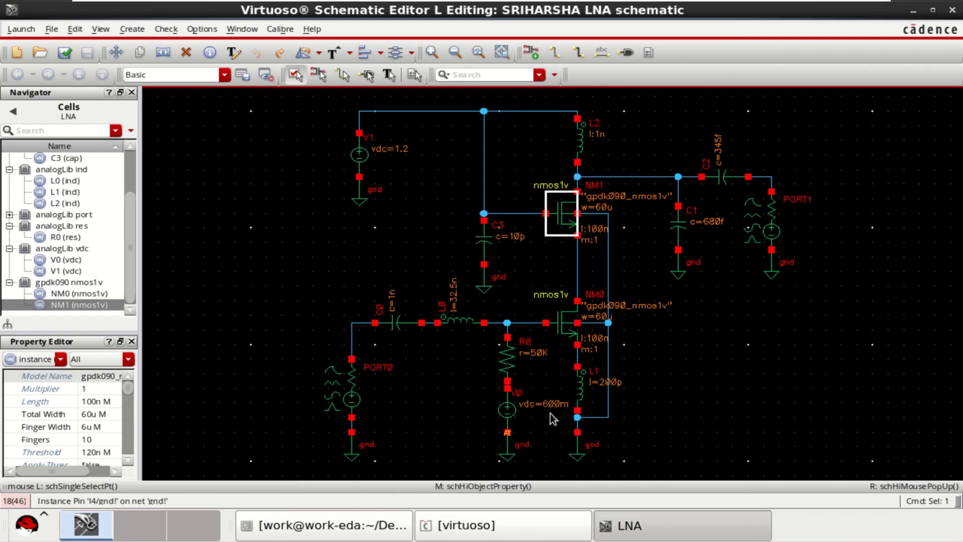
{"action": "left_click", "coordinate": [693, 390]}
Review NM0's properties: 60u total width, 6u finger width, 10 fingers.
{"action": "left_click", "coordinate": [564, 326]}
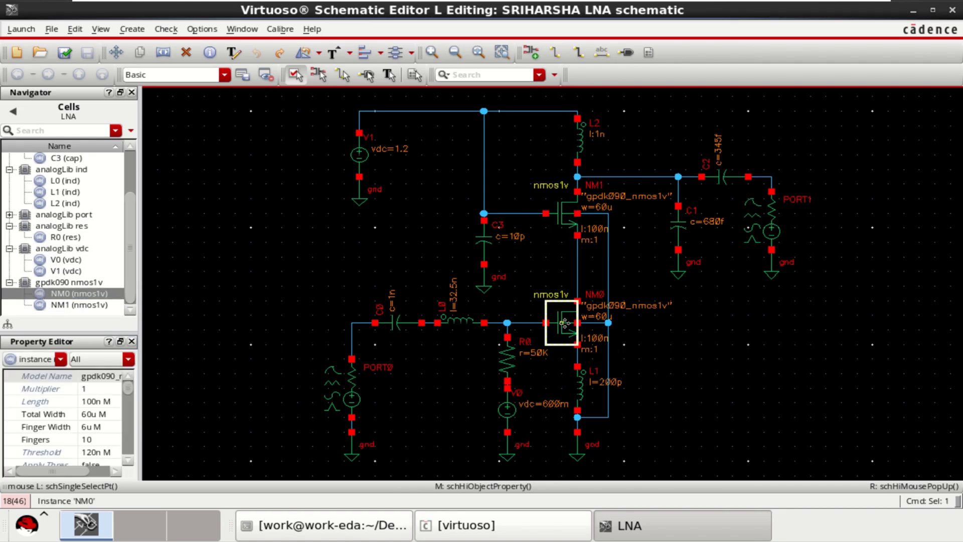
{"action": "middle_click", "coordinate": [564, 323]}
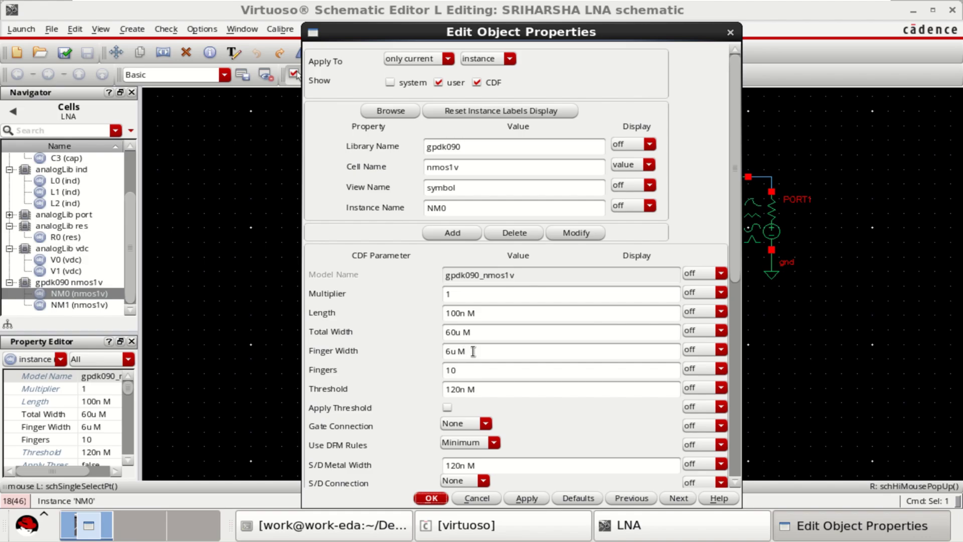
{"action": "left_click_drag", "start_coordinate": [473, 350], "coordinate": [426, 350]}
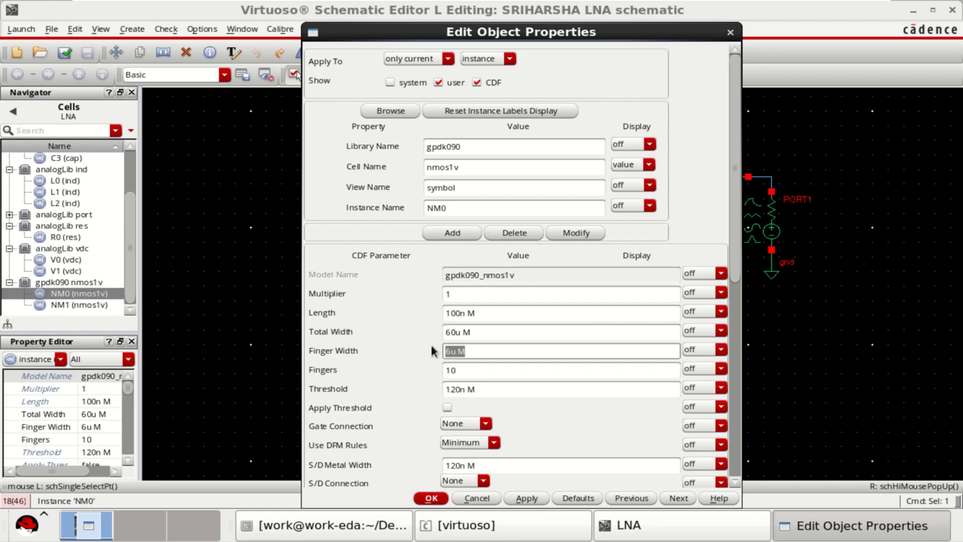
{"action": "left_click_drag", "start_coordinate": [477, 332], "coordinate": [413, 333]}
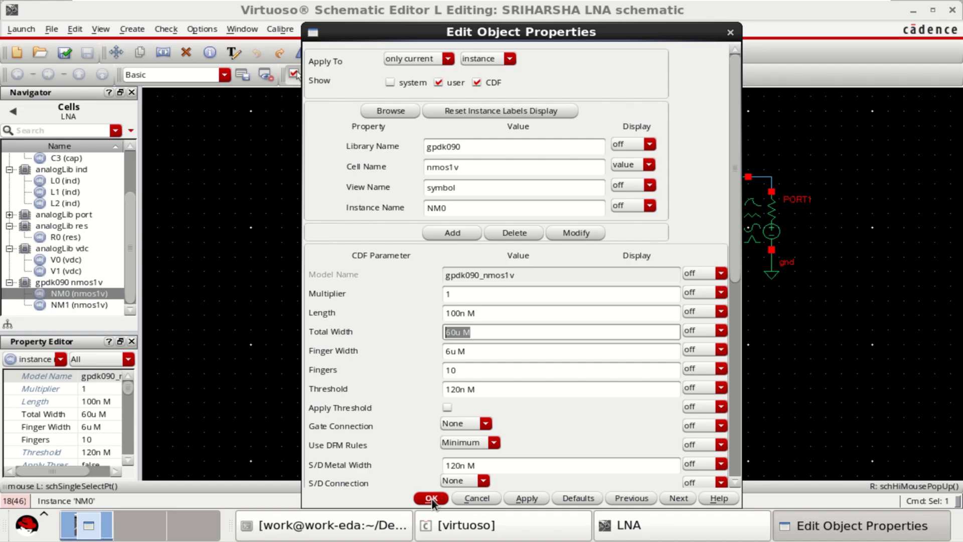
{"action": "left_click_drag", "start_coordinate": [465, 370], "coordinate": [415, 368]}
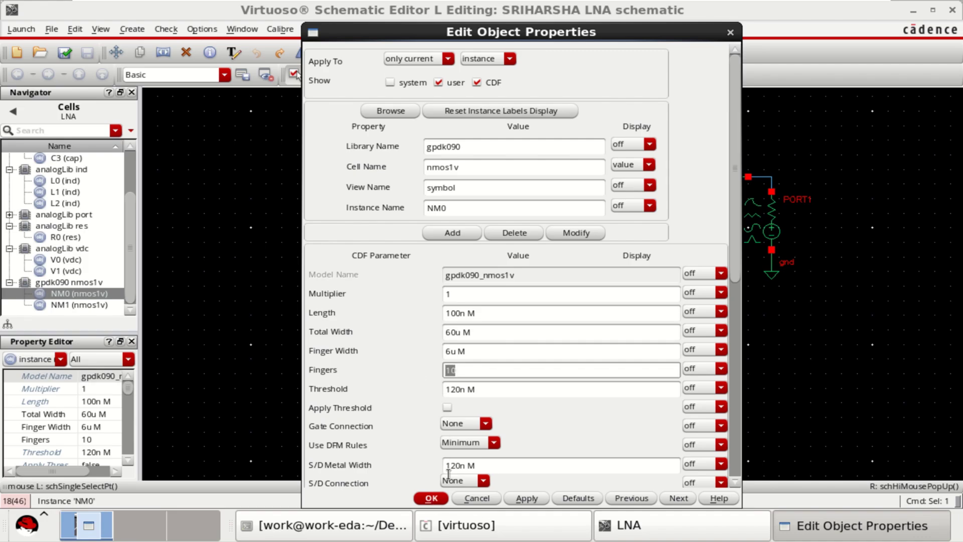
{"action": "left_click", "coordinate": [433, 496]}
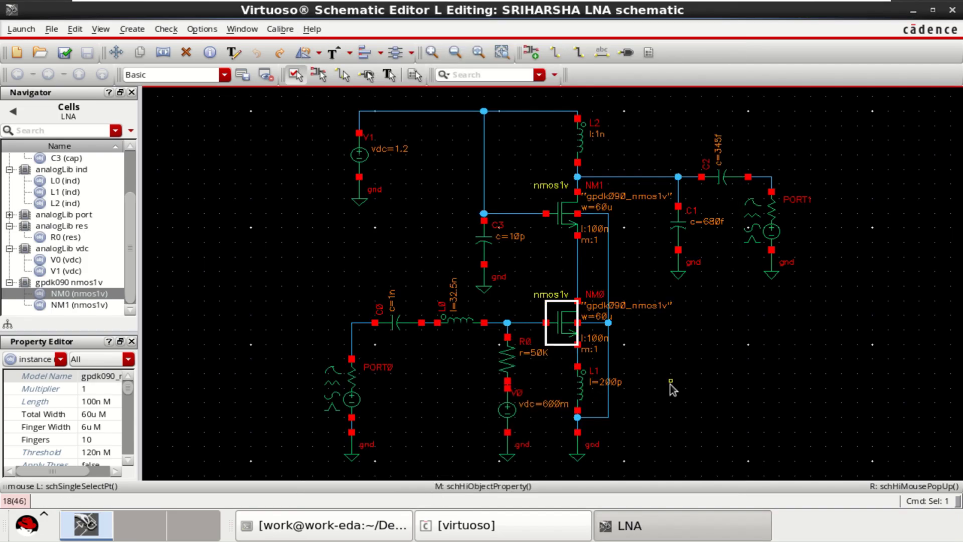
{"action": "left_click", "coordinate": [671, 384]}
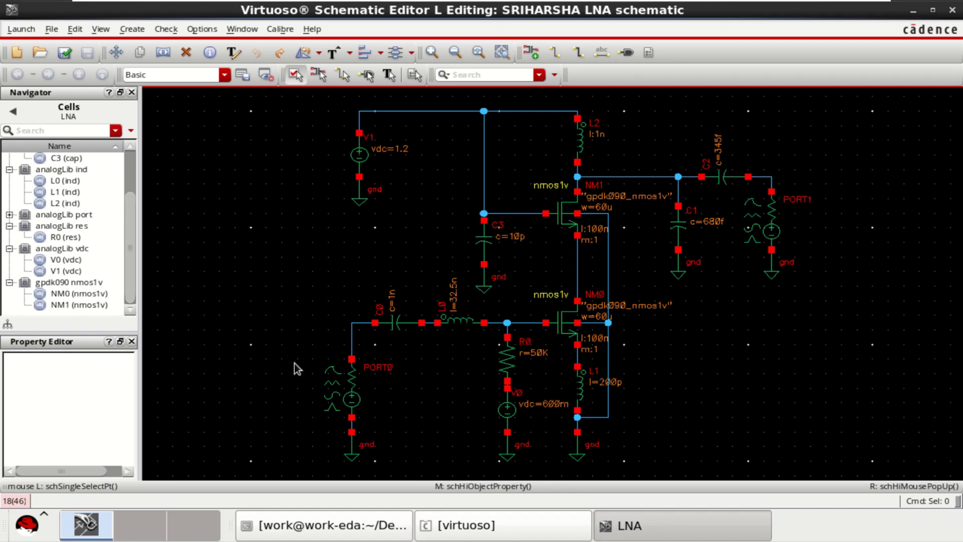
Select PORT1 with its ground, then PORT0, to look over the ports.
{"action": "left_click_drag", "start_coordinate": [306, 287], "coordinate": [390, 468]}
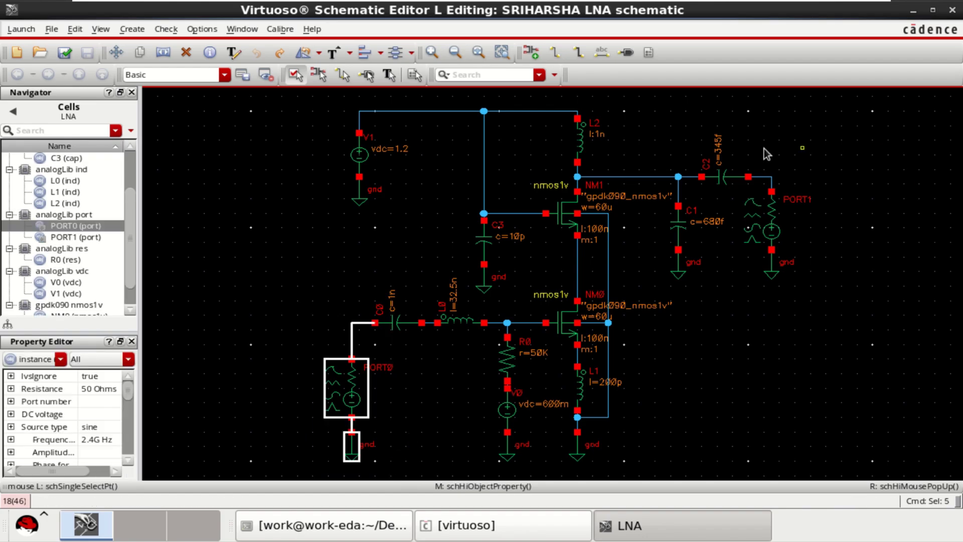
{"action": "left_click_drag", "start_coordinate": [732, 133], "coordinate": [829, 331]}
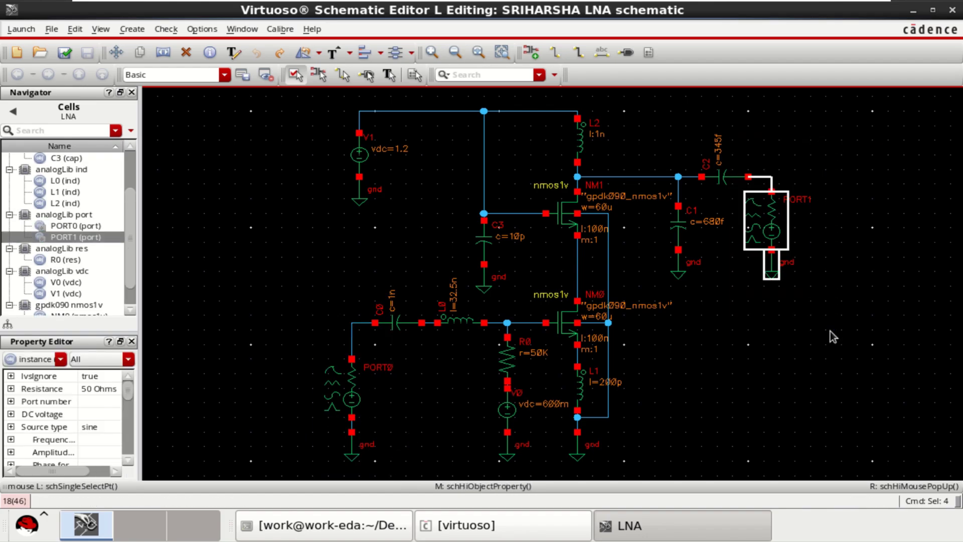
{"action": "left_click", "coordinate": [354, 396]}
{"action": "left_click", "coordinate": [438, 396]}
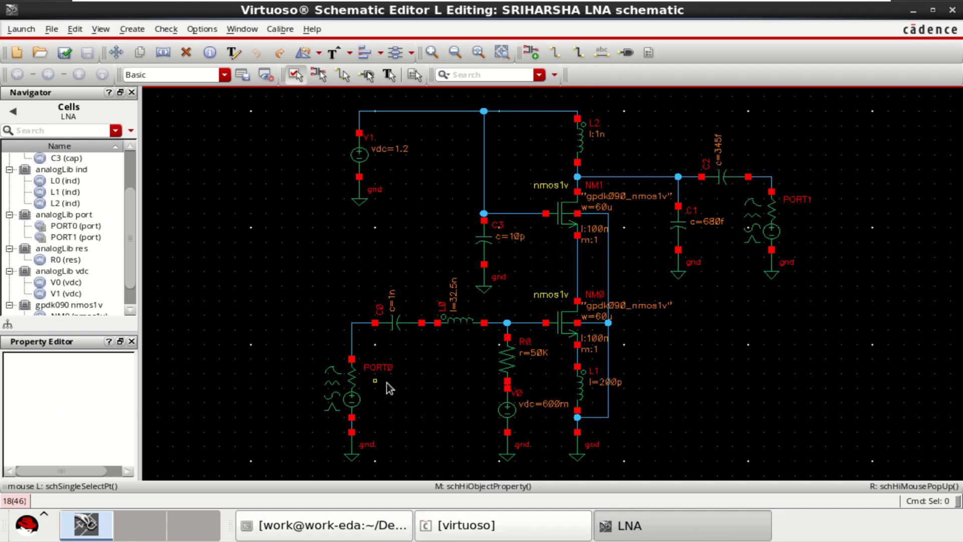
{"action": "left_click", "coordinate": [350, 392]}
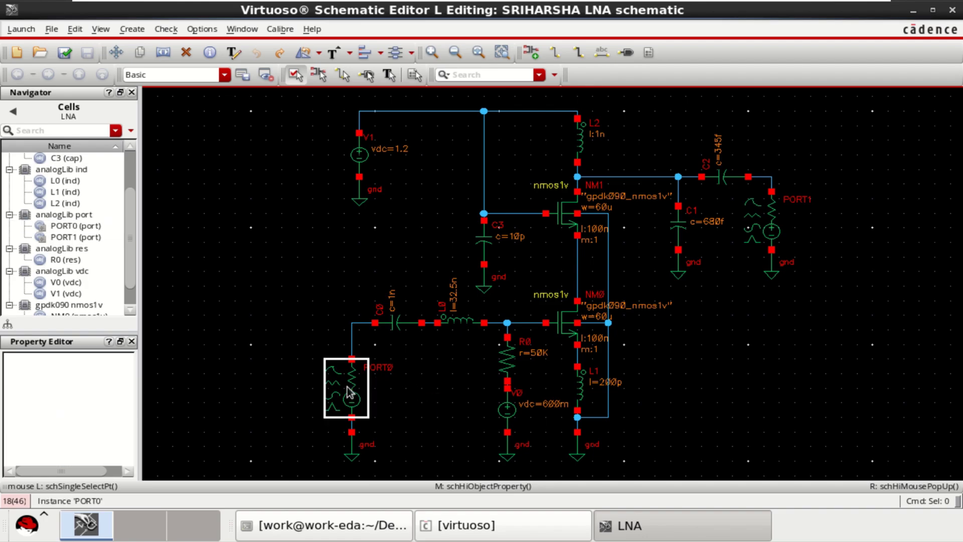
{"action": "left_click", "coordinate": [275, 292]}
Place a trial analogLib port instance PORT2 below the circuit, then delete it.
{"action": "left_click", "coordinate": [530, 52]}
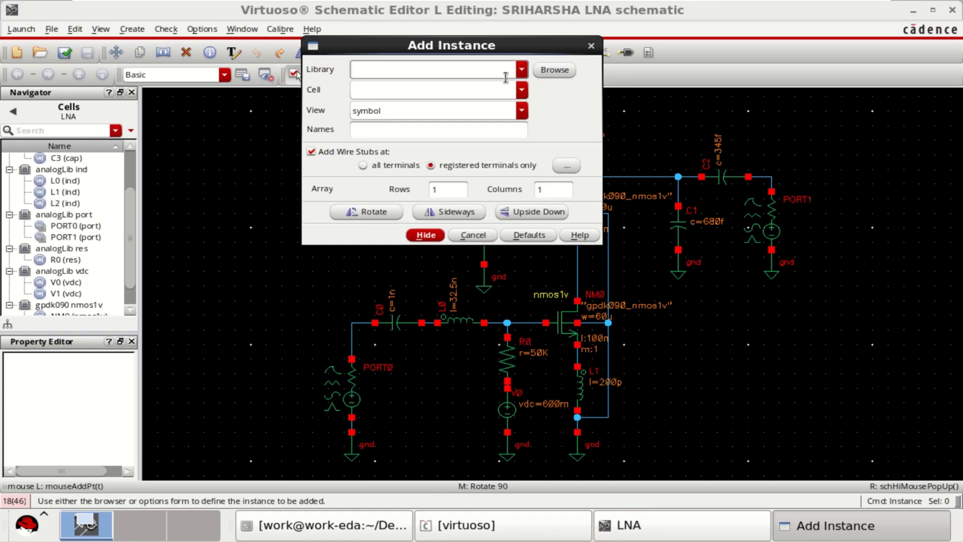
{"action": "left_click", "coordinate": [546, 69]}
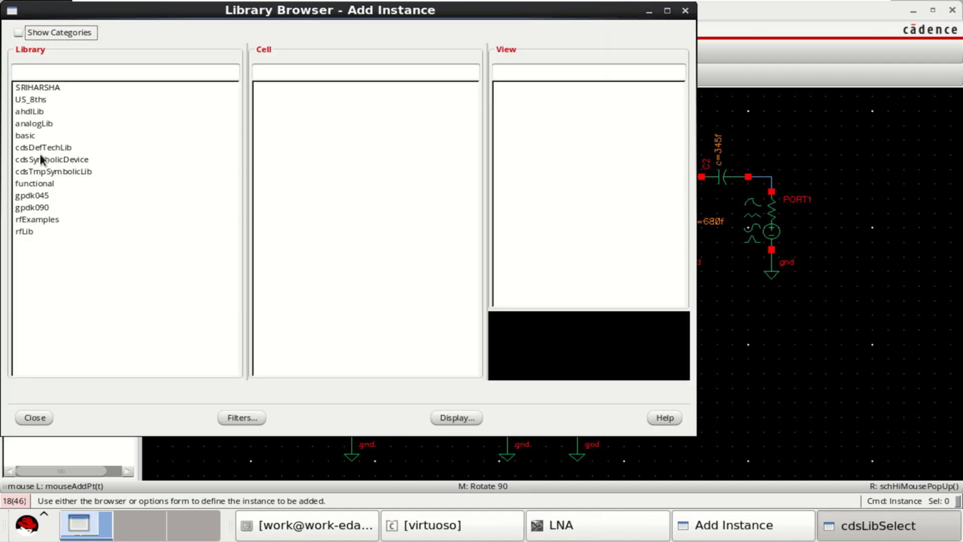
{"action": "left_click", "coordinate": [40, 124]}
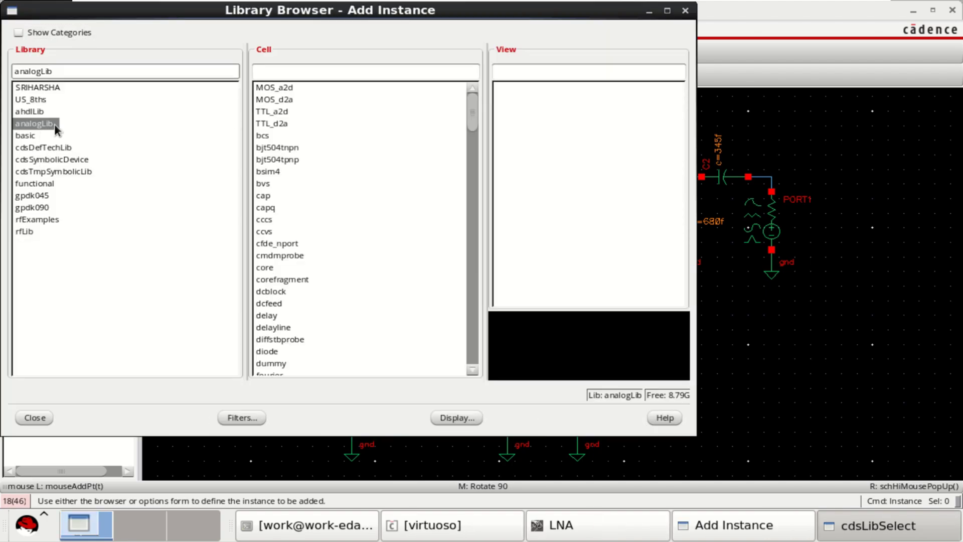
{"action": "left_click", "coordinate": [291, 75]}
{"action": "type", "text": "port"}
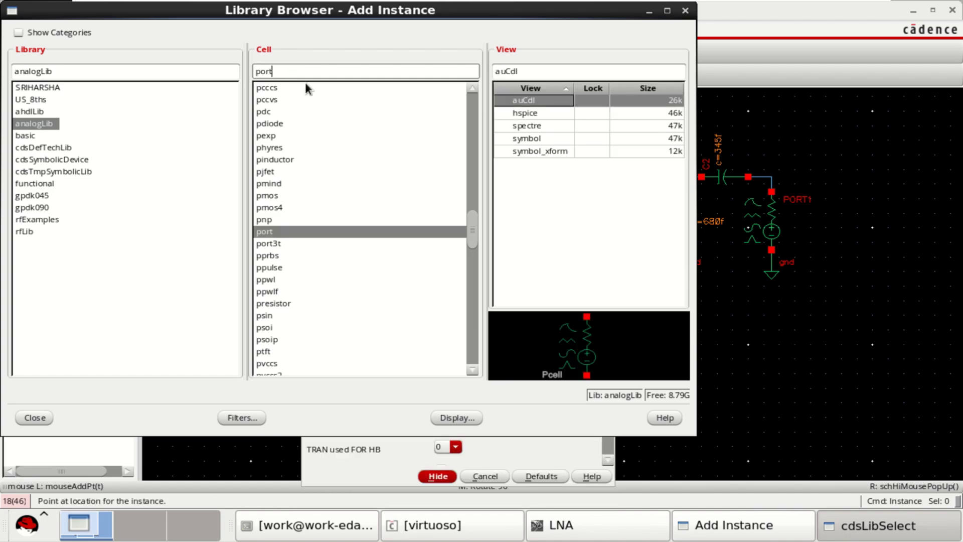
{"action": "left_click", "coordinate": [531, 138]}
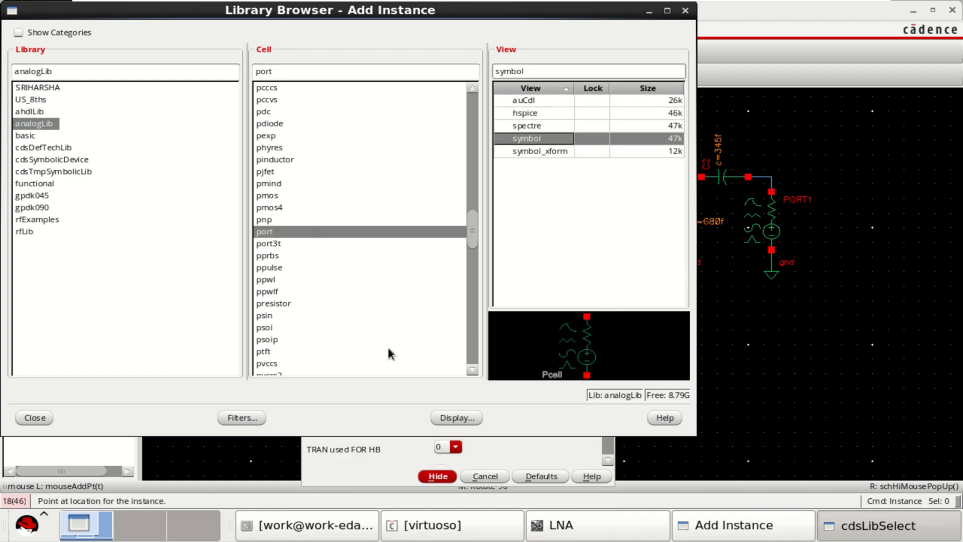
{"action": "left_click", "coordinate": [26, 418]}
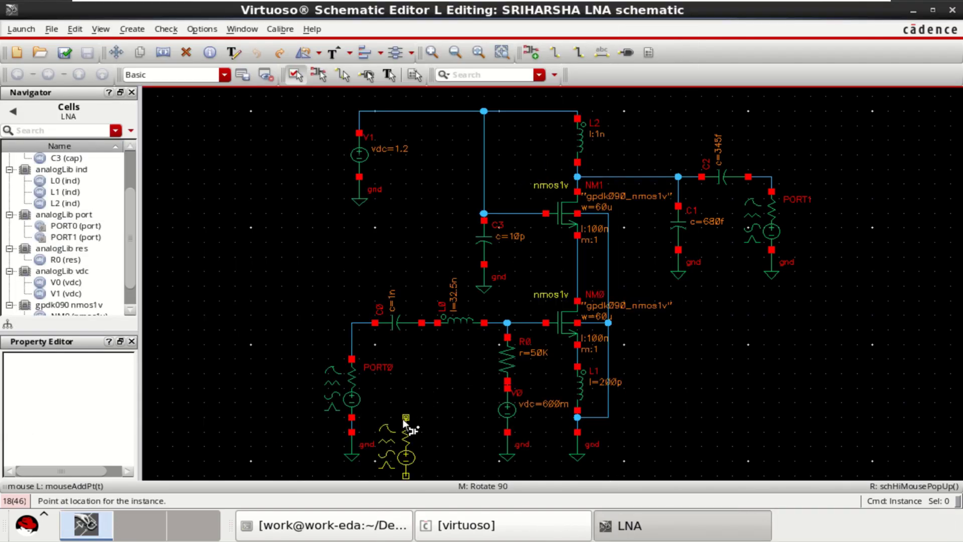
{"action": "left_click", "coordinate": [403, 418]}
{"action": "key", "text": "Escape"}
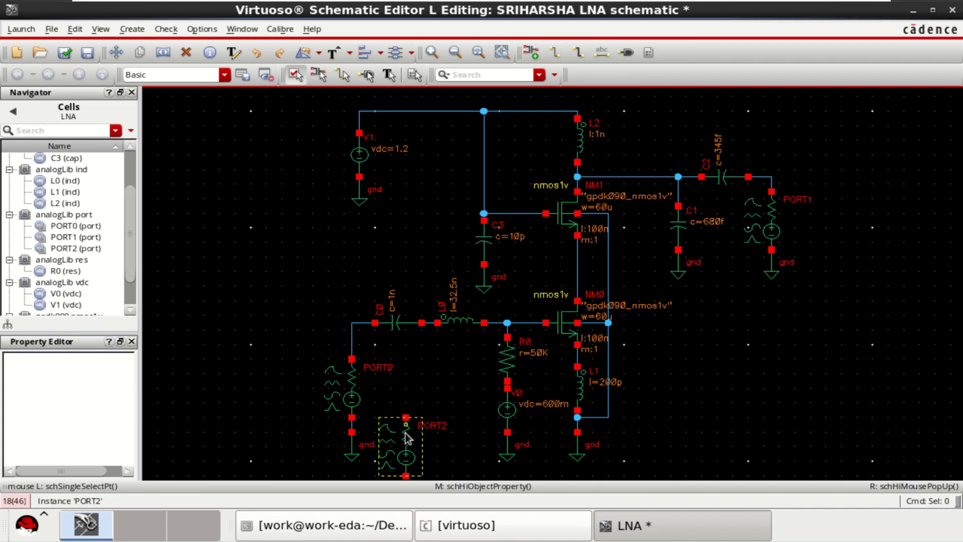
{"action": "left_click", "coordinate": [405, 444]}
{"action": "key", "text": "Delete"}
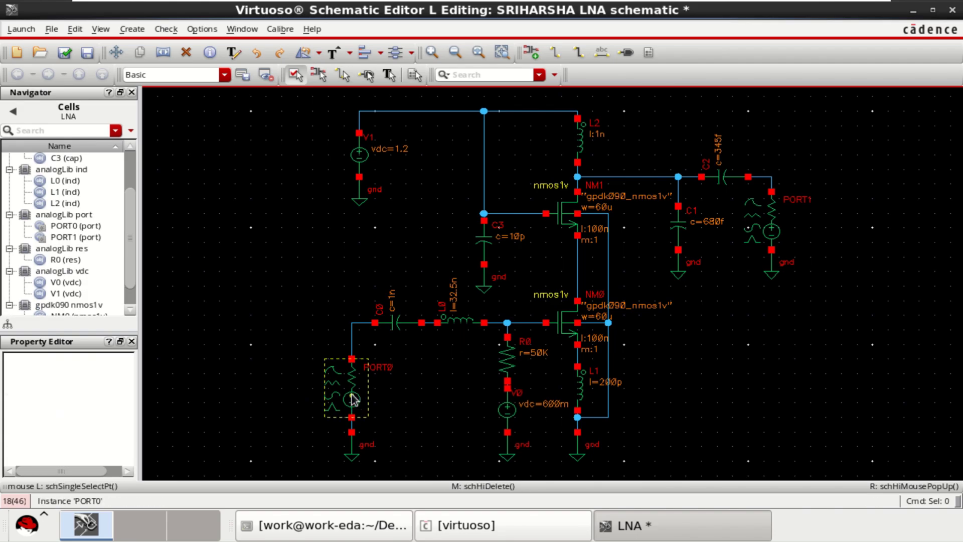
Confirm PORT0 has 50 Ohms resistance and a sine source at 2.4G Hz.
{"action": "left_click", "coordinate": [352, 394]}
{"action": "key", "text": "q"}
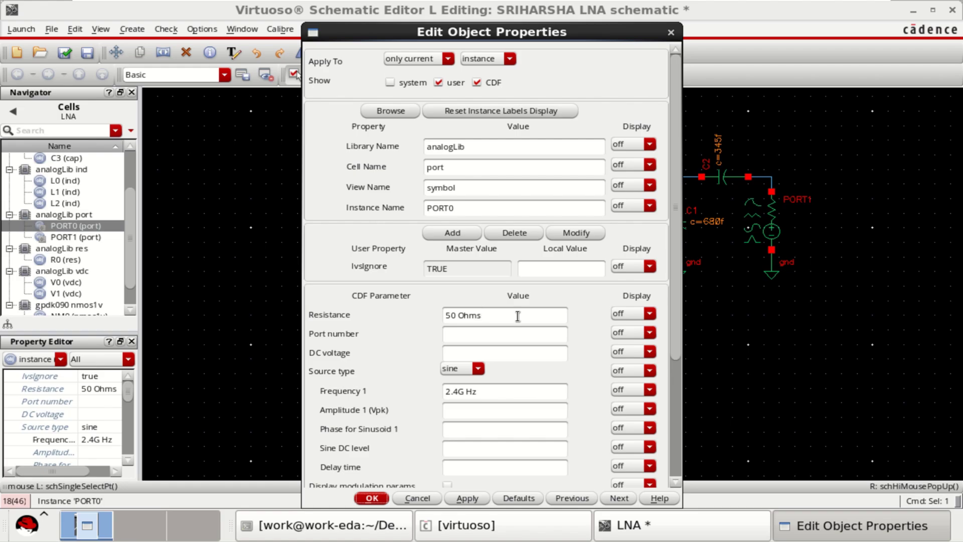
{"action": "left_click_drag", "start_coordinate": [518, 316], "coordinate": [384, 319]}
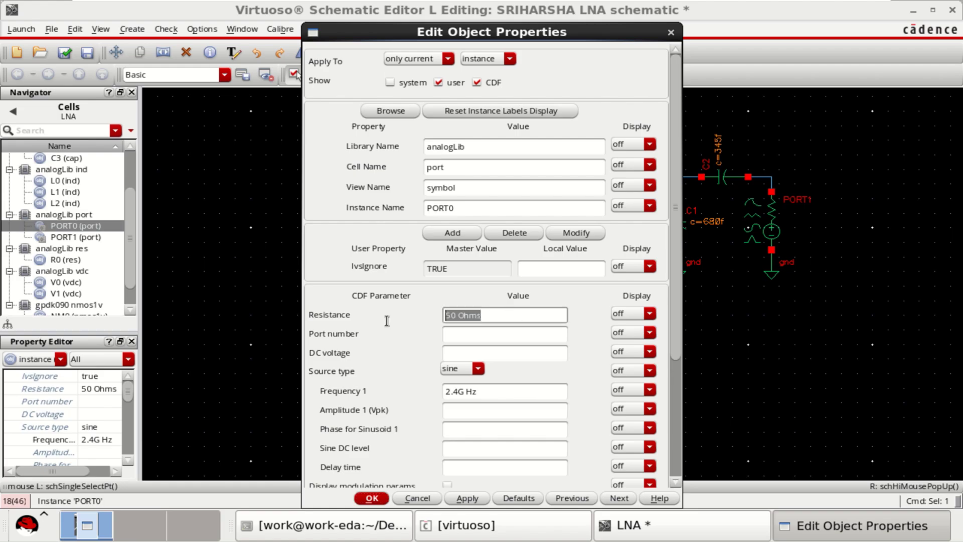
{"action": "left_click", "coordinate": [494, 316]}
{"action": "left_click", "coordinate": [473, 369]}
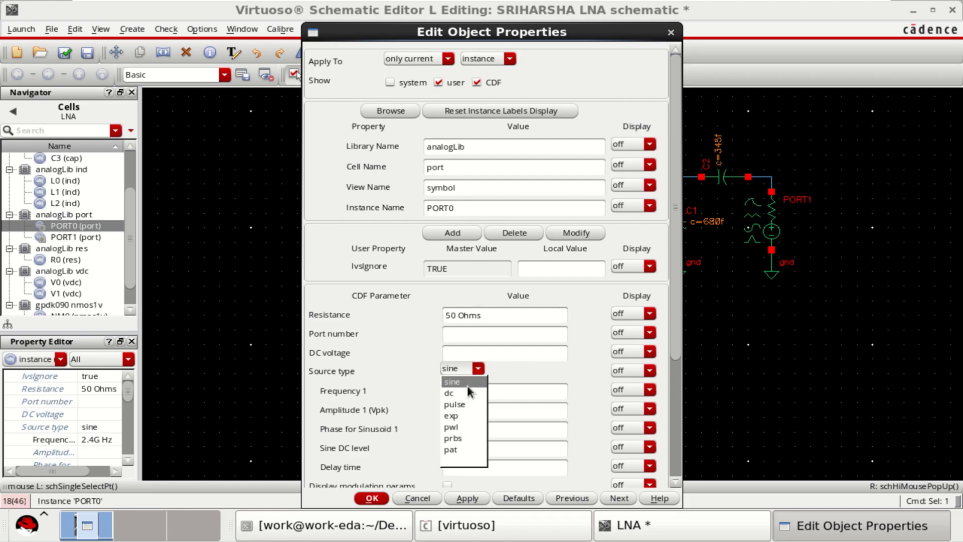
{"action": "left_click", "coordinate": [468, 383]}
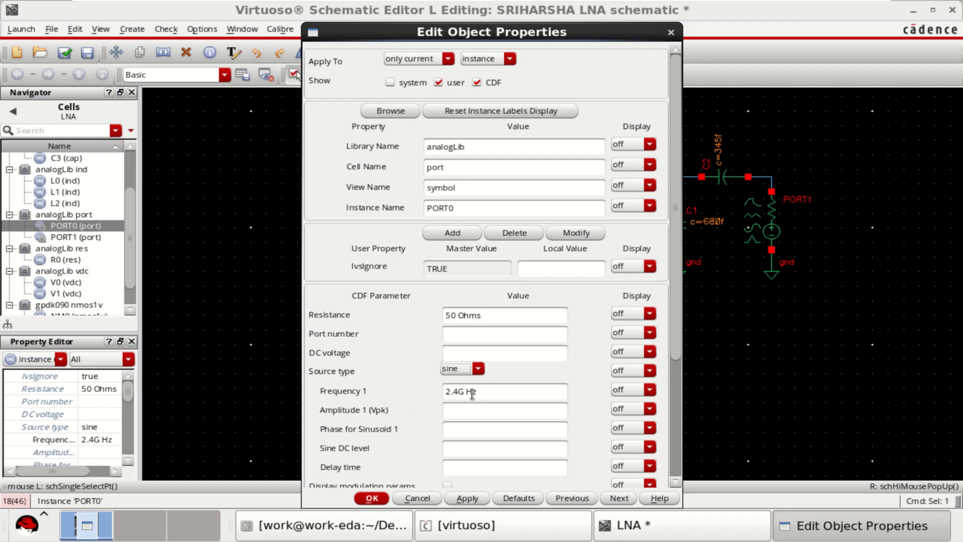
{"action": "key", "text": "Tab"}
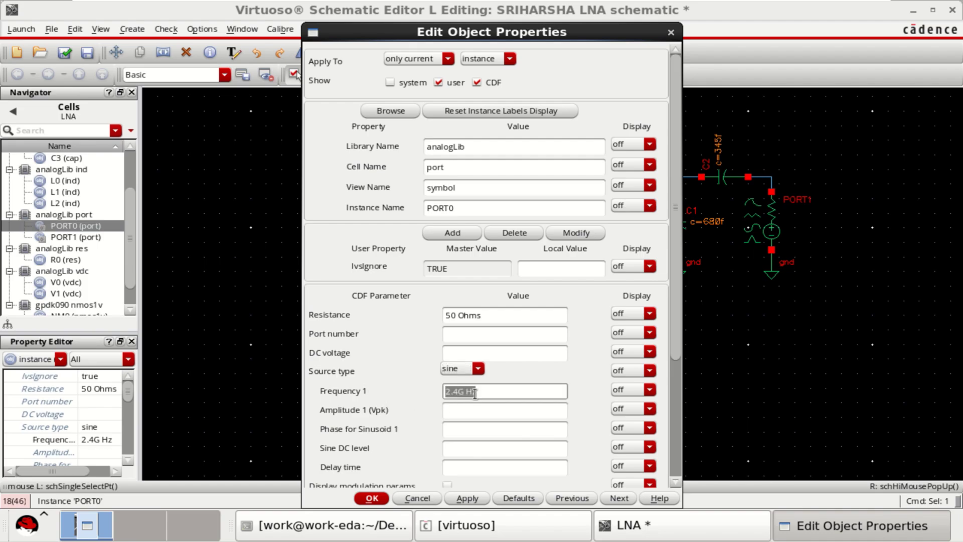
{"action": "left_click", "coordinate": [493, 391]}
{"action": "left_click_drag", "start_coordinate": [491, 392], "coordinate": [413, 392]}
{"action": "left_click", "coordinate": [372, 498]}
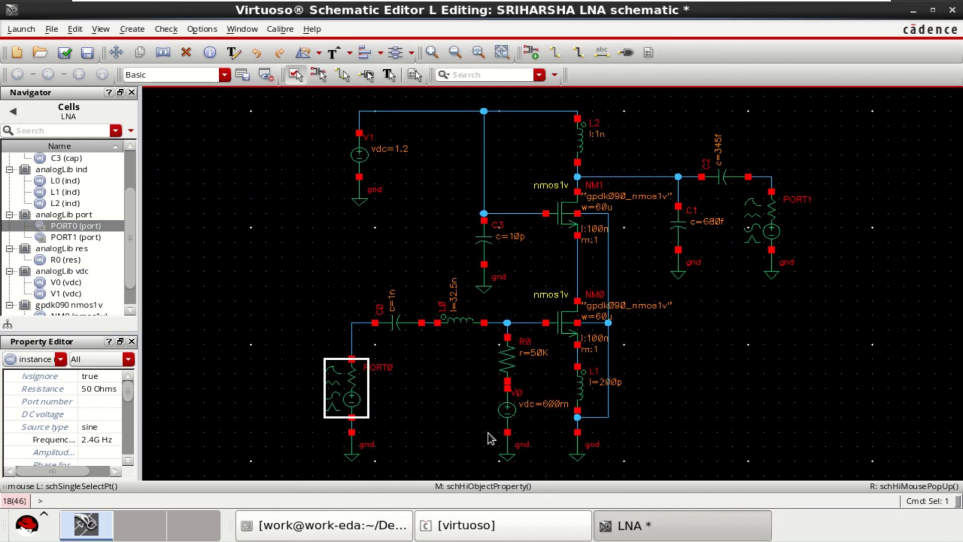
Confirm PORT1's 50 Ohms resistance, then check and save the schematic.
{"action": "left_click", "coordinate": [772, 218]}
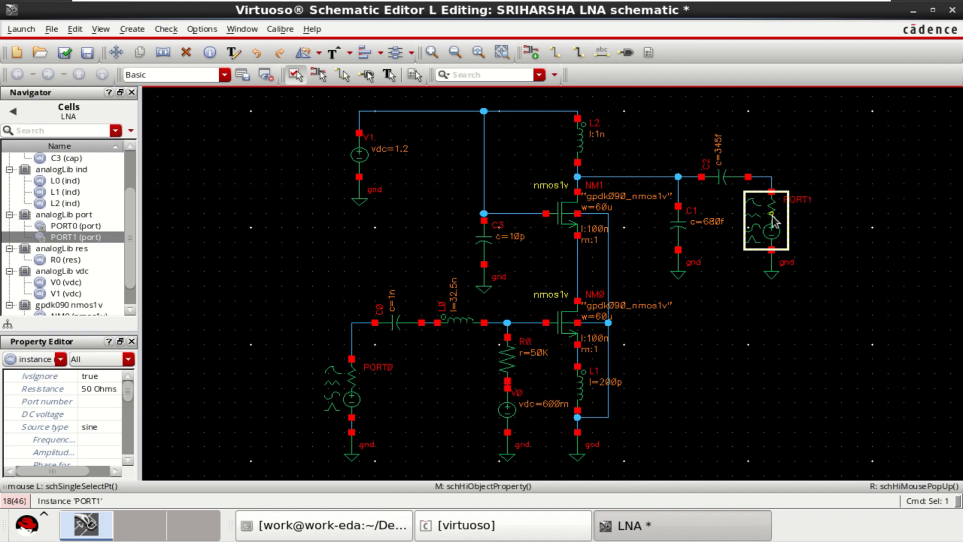
{"action": "key", "text": "q"}
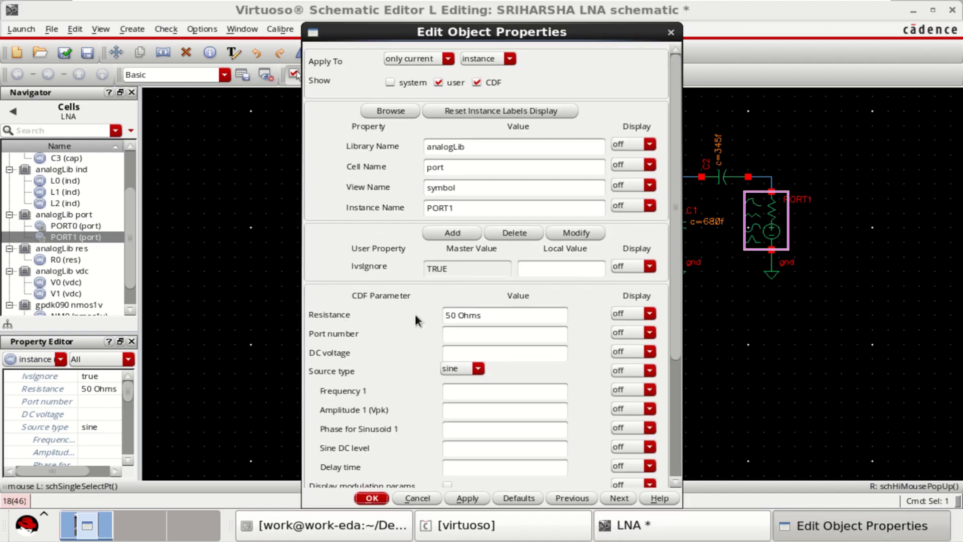
{"action": "left_click_drag", "start_coordinate": [491, 310], "coordinate": [393, 310]}
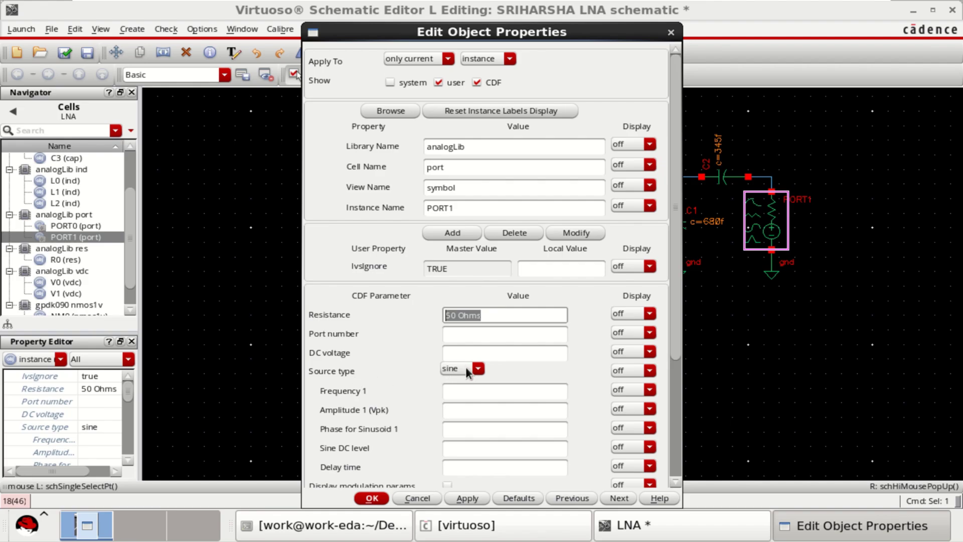
{"action": "left_click", "coordinate": [373, 498]}
{"action": "left_click", "coordinate": [723, 363]}
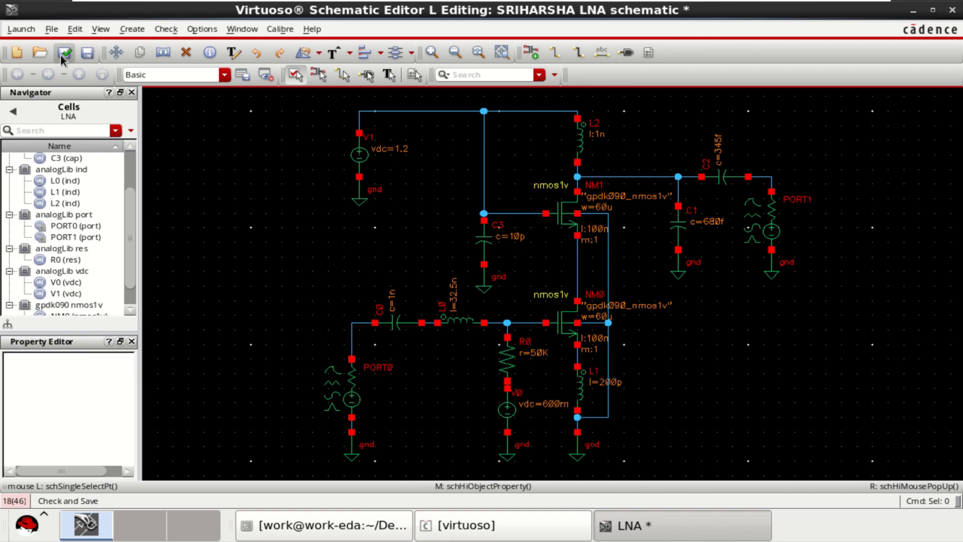
{"action": "left_click", "coordinate": [65, 53]}
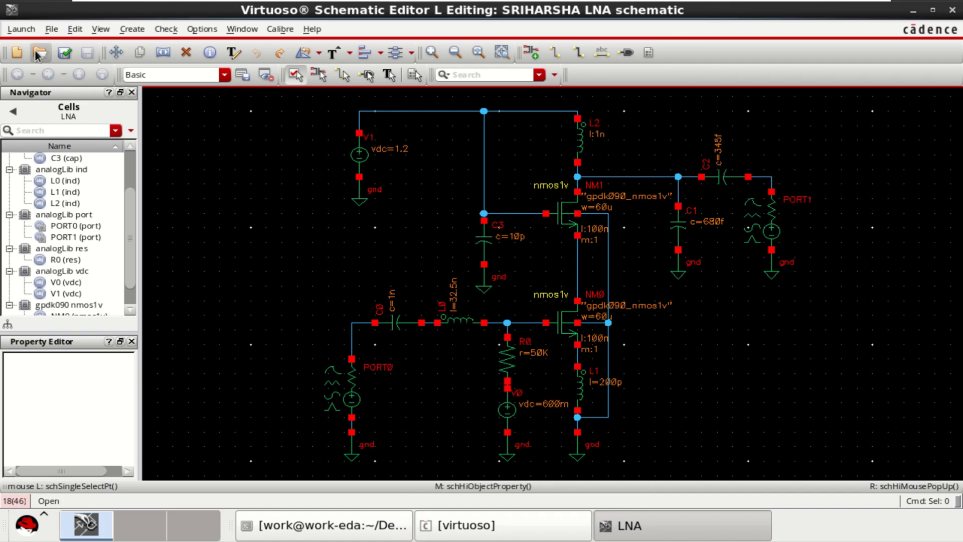
Launch ADE L from the schematic and move its window toward the screen centre.
{"action": "left_click", "coordinate": [22, 32]}
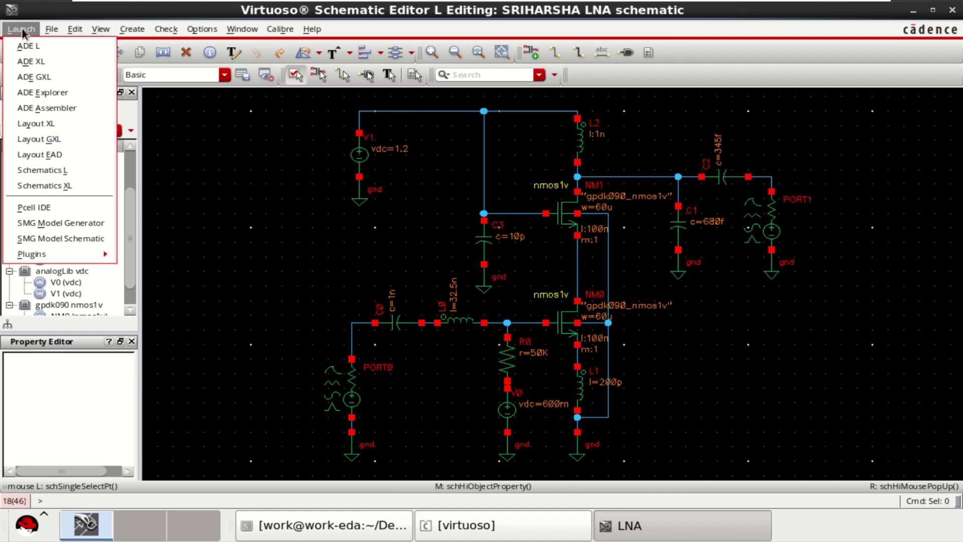
{"action": "left_click", "coordinate": [60, 44]}
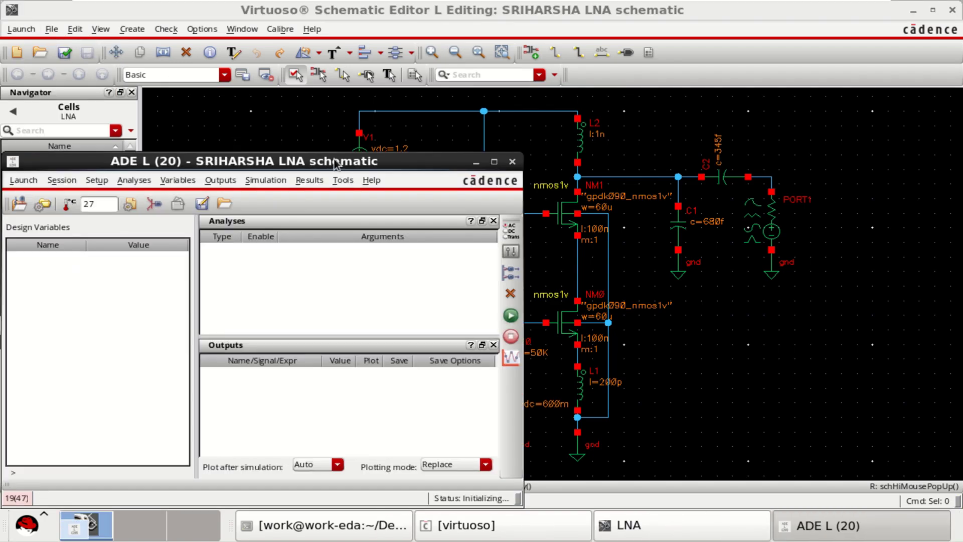
{"action": "left_click_drag", "start_coordinate": [332, 161], "coordinate": [595, 124]}
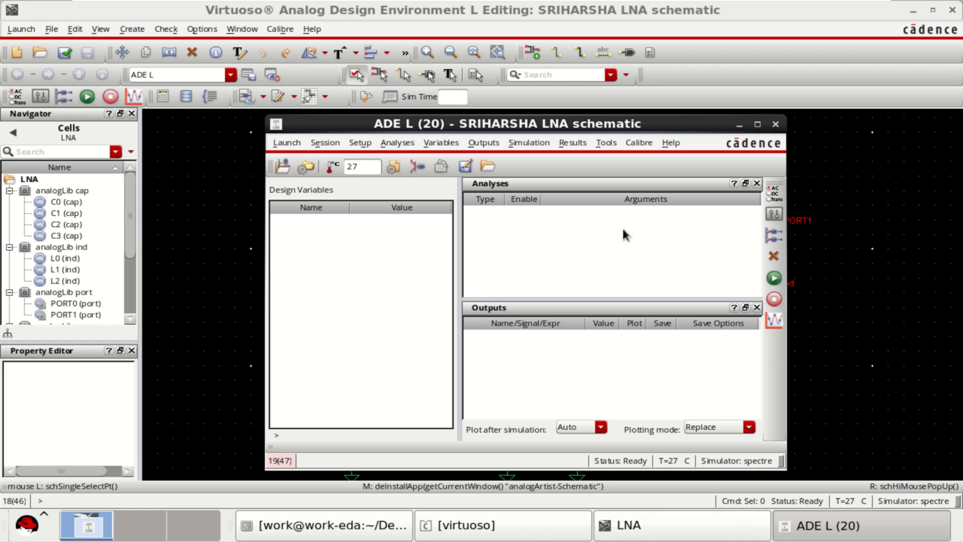
Choose the S-parameter analysis with PORT0 and PORT1 as its ports.
{"action": "left_click", "coordinate": [774, 193]}
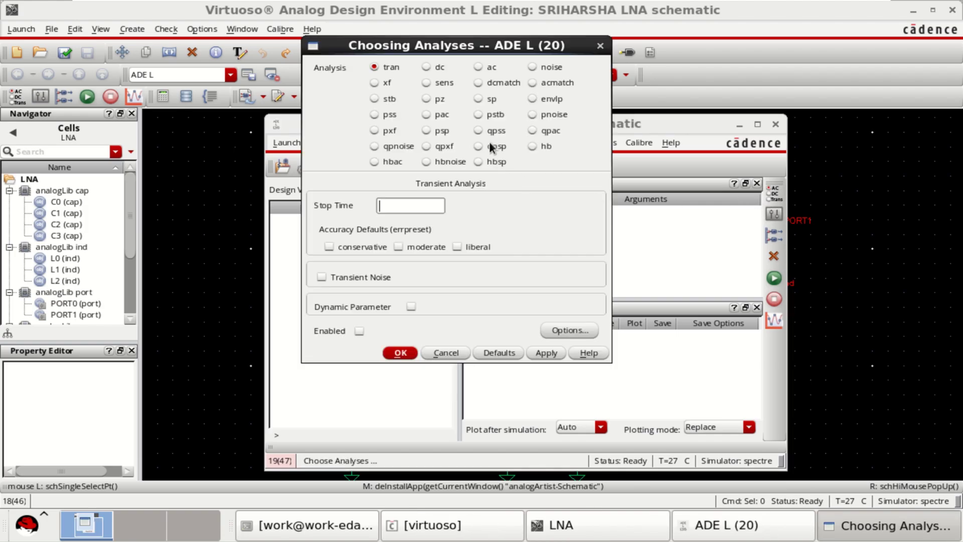
{"action": "left_click", "coordinate": [481, 97]}
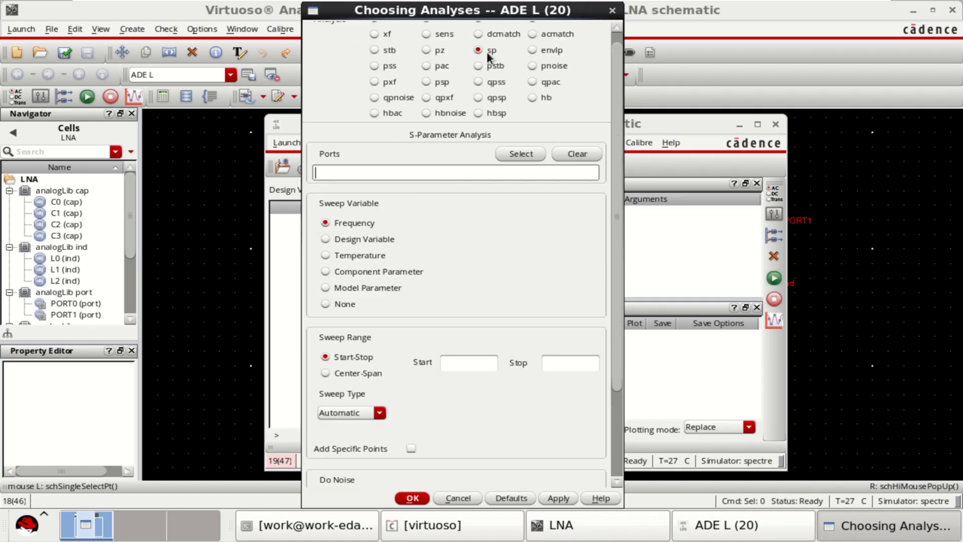
{"action": "left_click", "coordinate": [526, 153]}
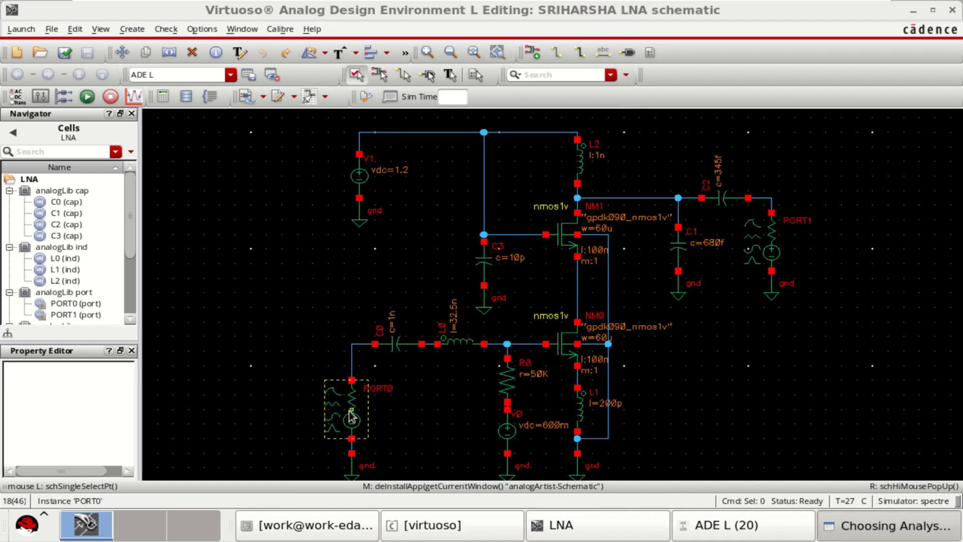
{"action": "left_click", "coordinate": [351, 416]}
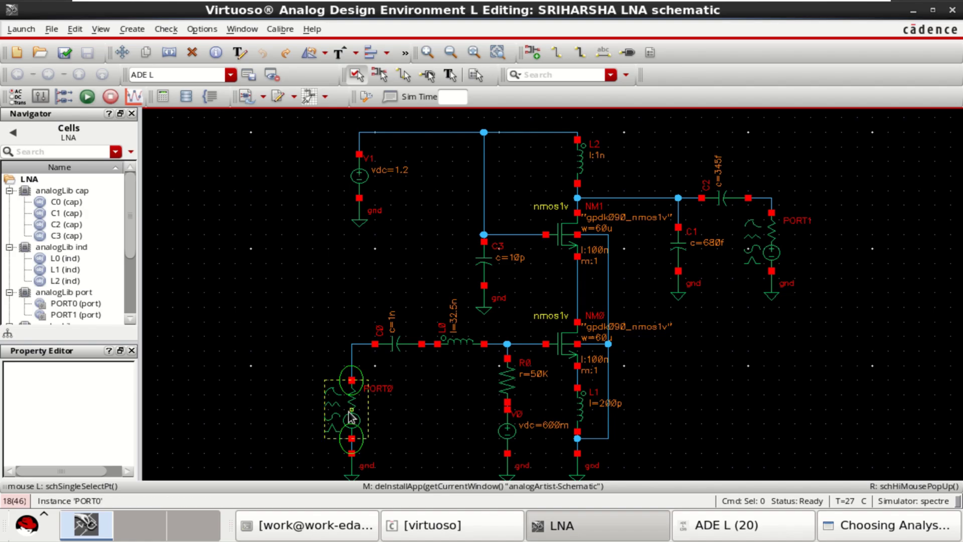
{"action": "left_click", "coordinate": [758, 247]}
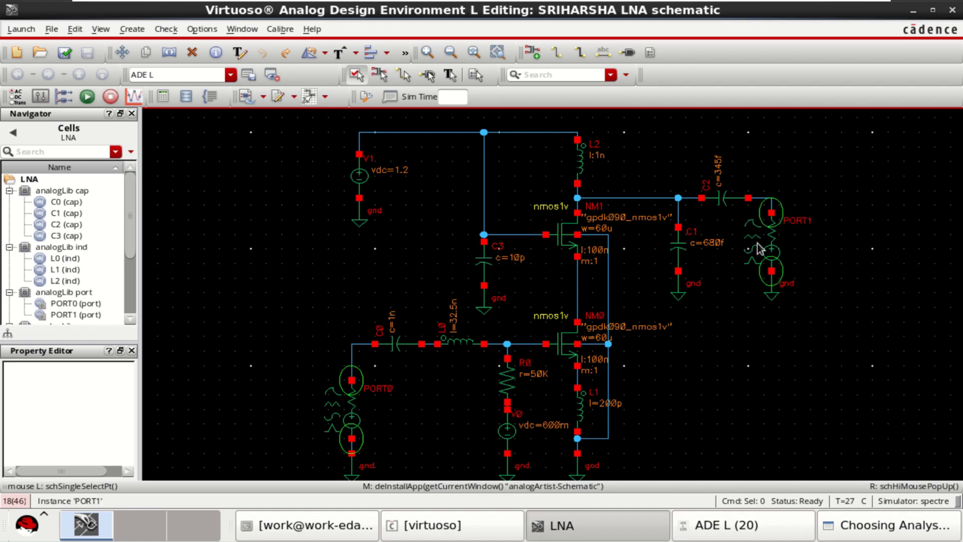
{"action": "left_click", "coordinate": [875, 527]}
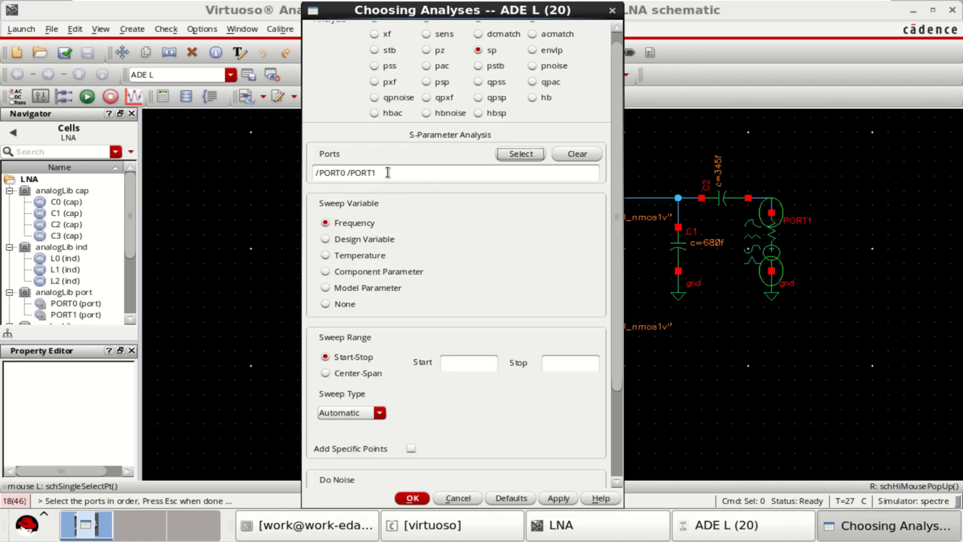
{"action": "triple_click", "coordinate": [388, 172]}
{"action": "left_click", "coordinate": [407, 178]}
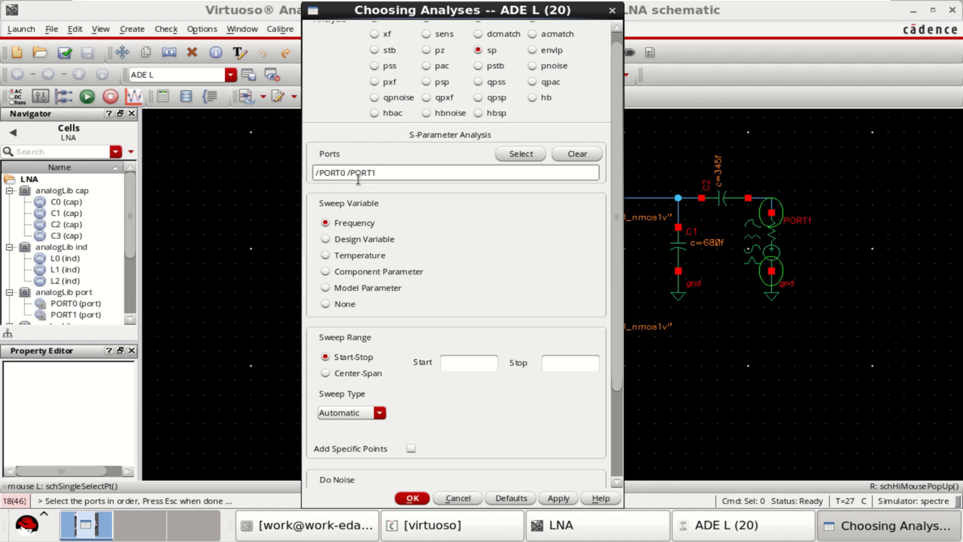
Set the sweep from 100M to 5G, linear, with 50 steps.
{"action": "left_click", "coordinate": [467, 363]}
{"action": "type", "text": "100"}
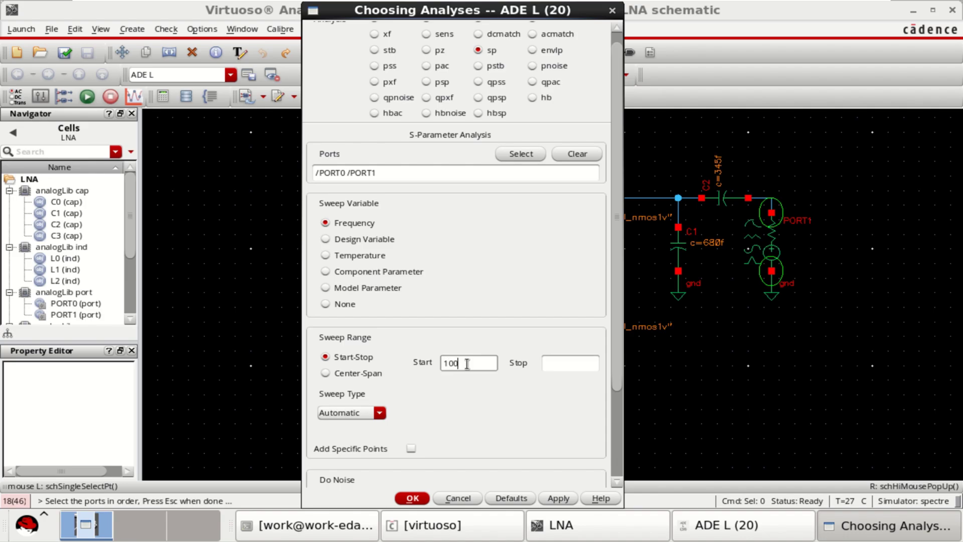
{"action": "type", "text": "M"}
{"action": "left_click", "coordinate": [563, 364]}
{"action": "type", "text": "5G"}
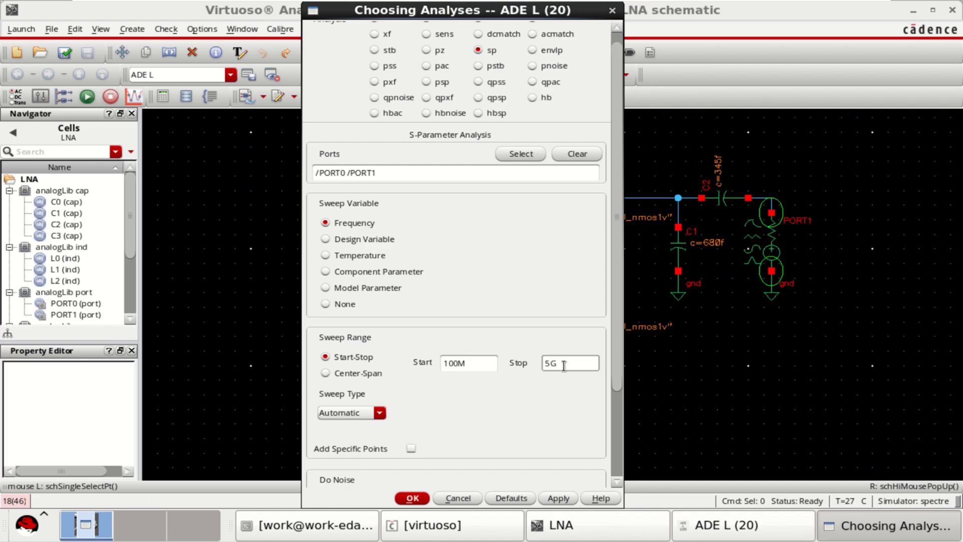
{"action": "left_click", "coordinate": [365, 410]}
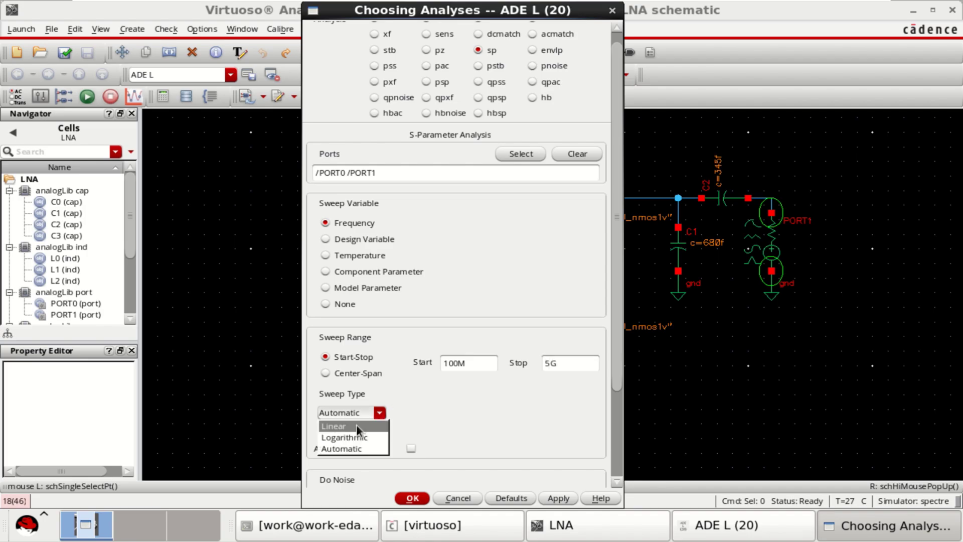
{"action": "left_click", "coordinate": [356, 424]}
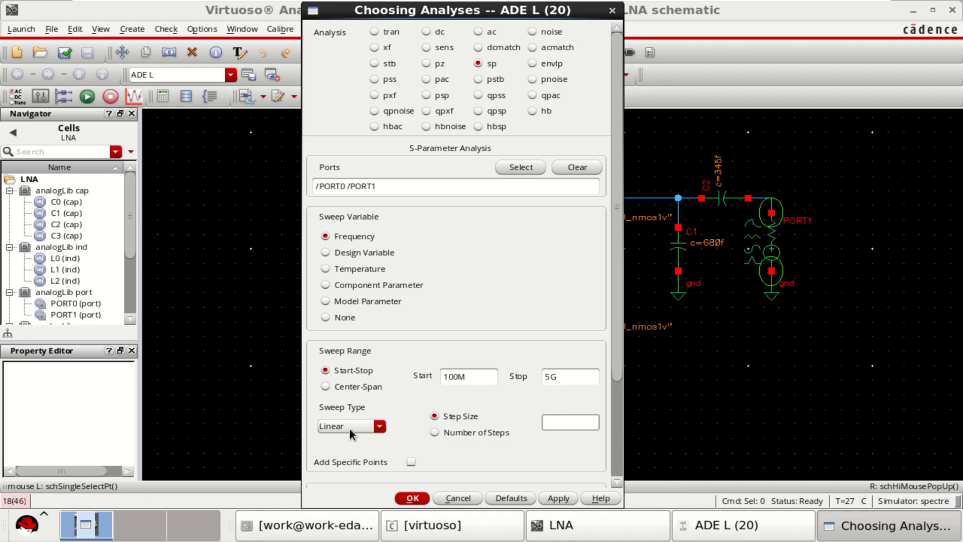
{"action": "left_click", "coordinate": [448, 432]}
{"action": "left_click", "coordinate": [576, 422]}
{"action": "type", "text": "50"}
Confirm the analysis, netlist and run Spectre, and review the log's frequency progress.
{"action": "left_click", "coordinate": [413, 498]}
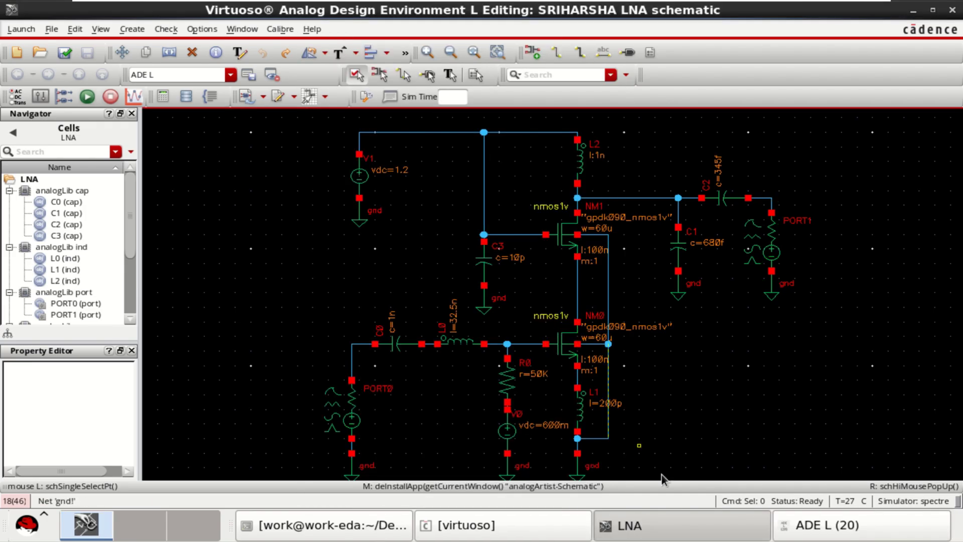
{"action": "left_click", "coordinate": [853, 524]}
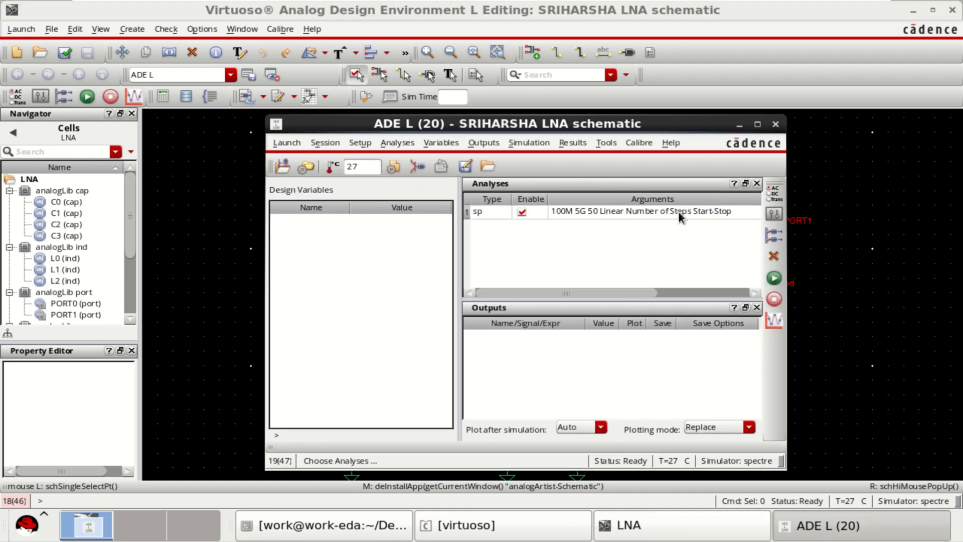
{"action": "left_click", "coordinate": [773, 282]}
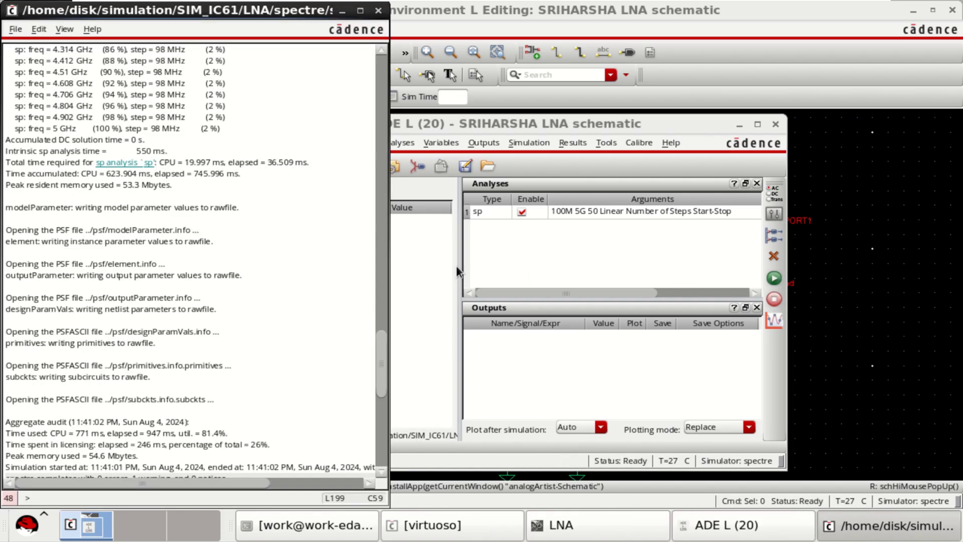
{"action": "left_click_drag", "start_coordinate": [379, 356], "coordinate": [384, 252]}
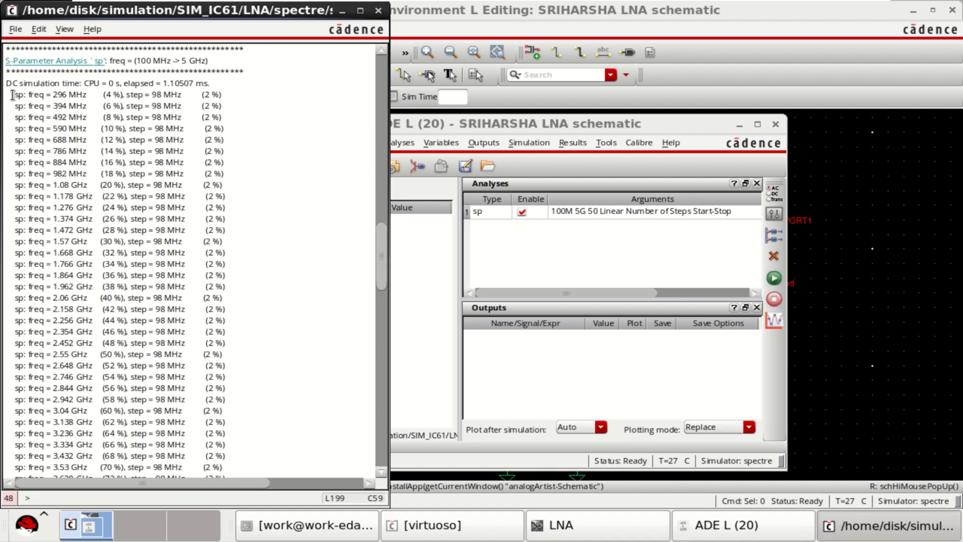
{"action": "left_click_drag", "start_coordinate": [14, 95], "coordinate": [257, 271]}
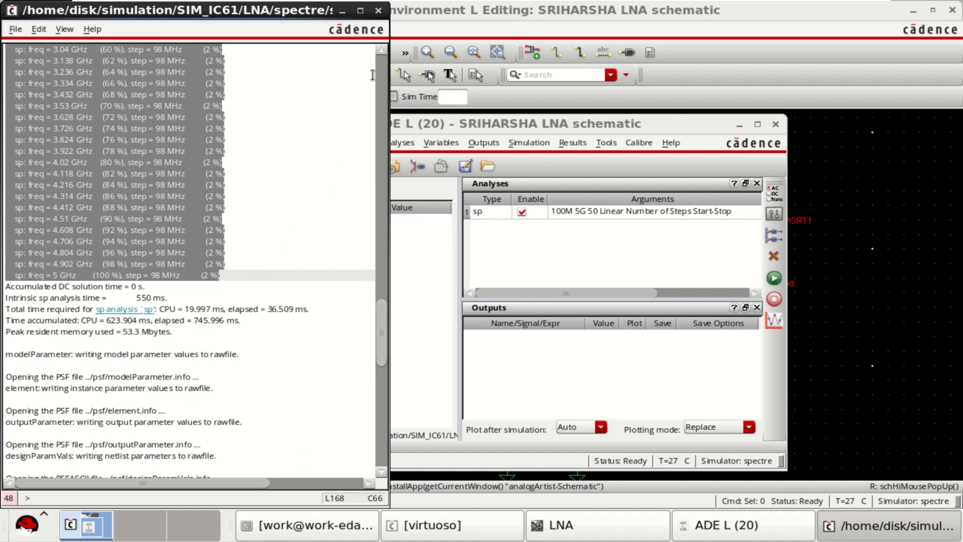
{"action": "left_click", "coordinate": [344, 14]}
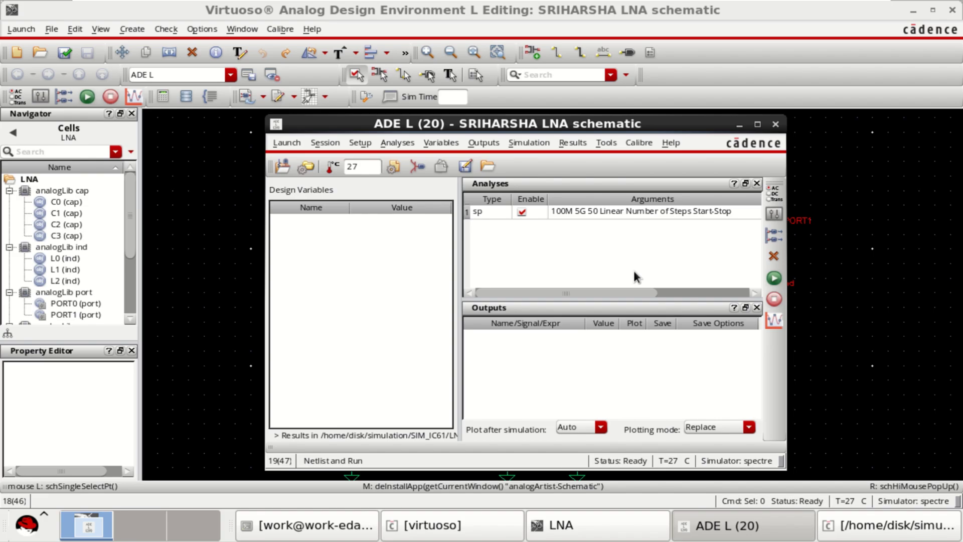
Open the Direct Plot Main Form from Results and choose the dB20 modifier.
{"action": "left_click", "coordinate": [575, 143]}
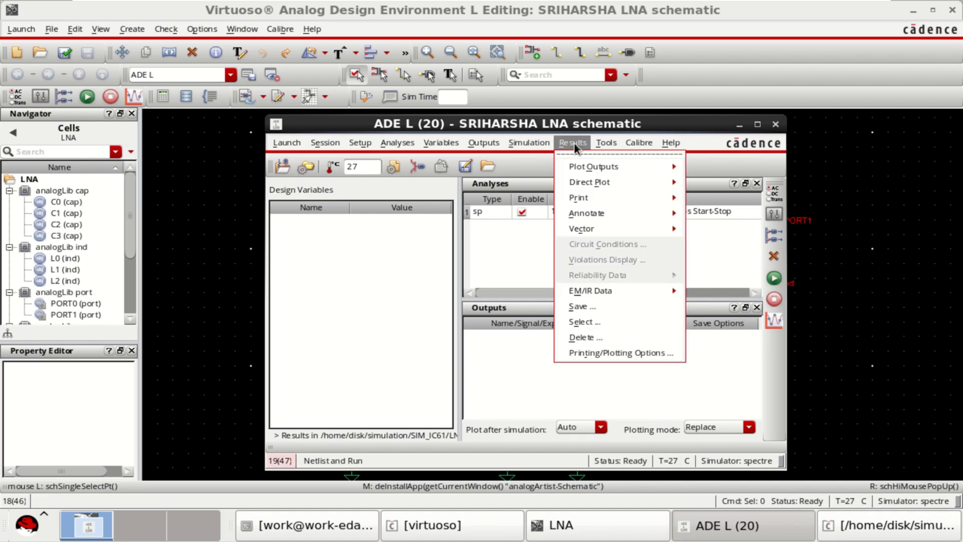
{"action": "mouse_move", "coordinate": [606, 185]}
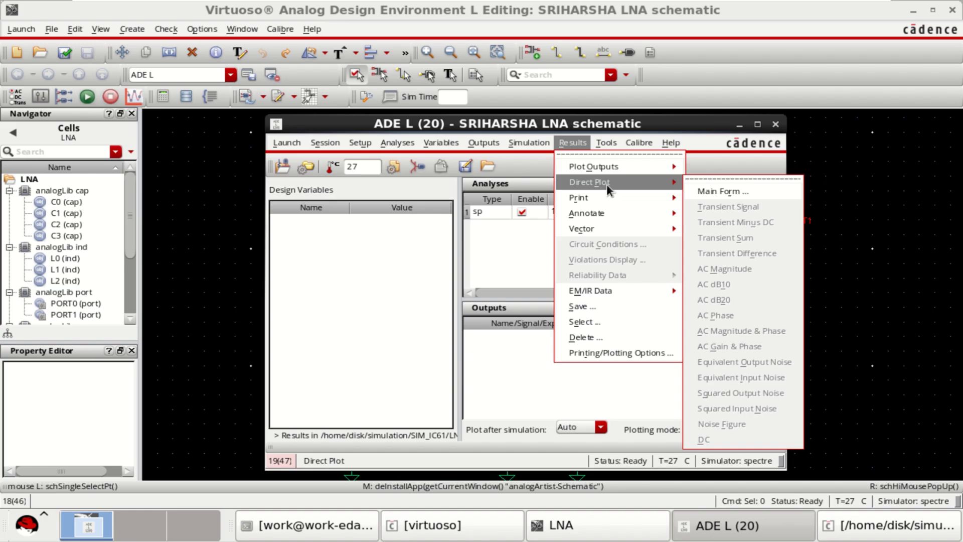
{"action": "left_click", "coordinate": [755, 190]}
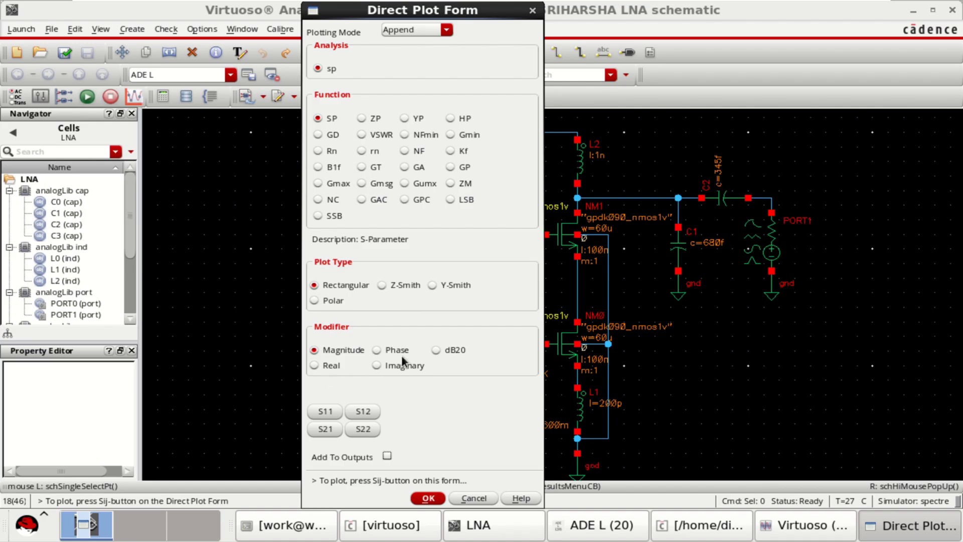
{"action": "left_click", "coordinate": [436, 351]}
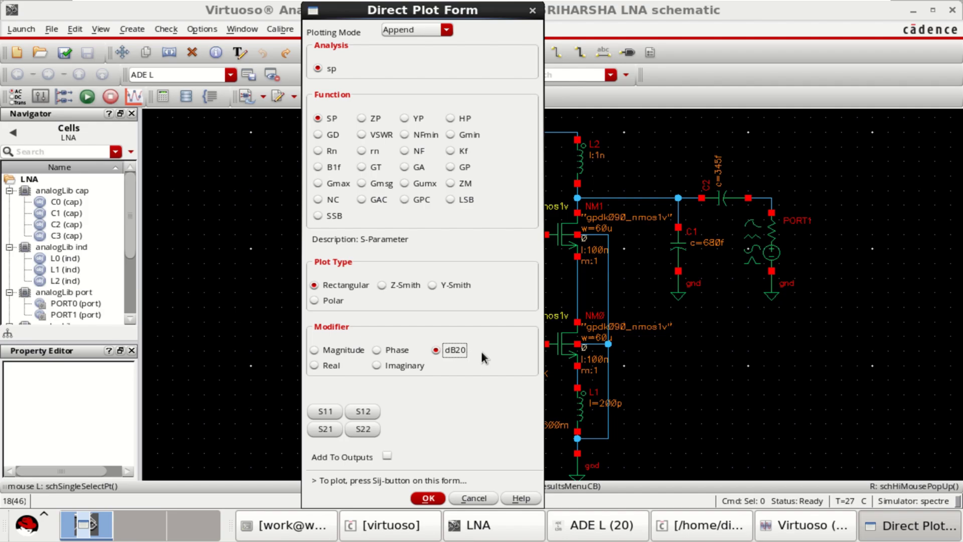
Plot S11 in dB20, maximize the plot window, and make the trace Thick.
{"action": "left_click", "coordinate": [324, 412]}
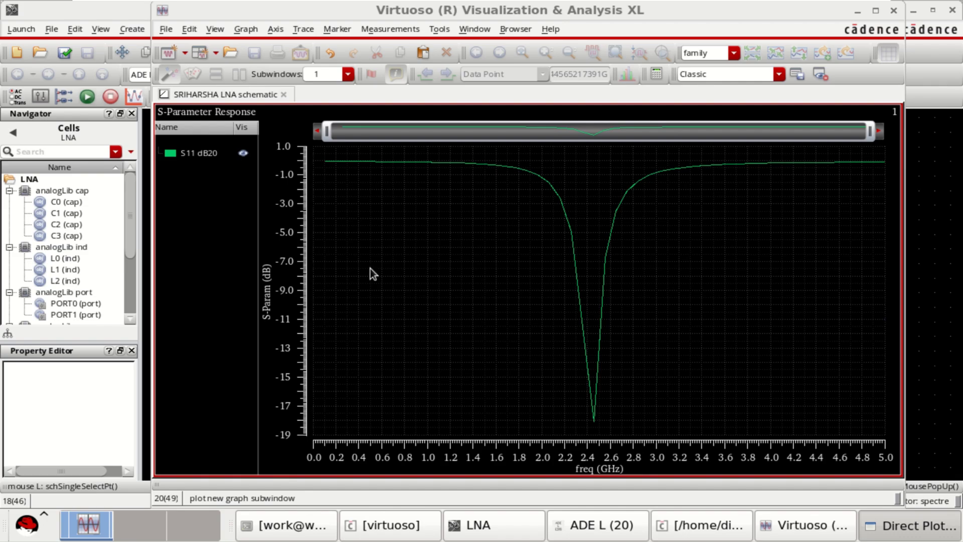
{"action": "left_click", "coordinate": [189, 153]}
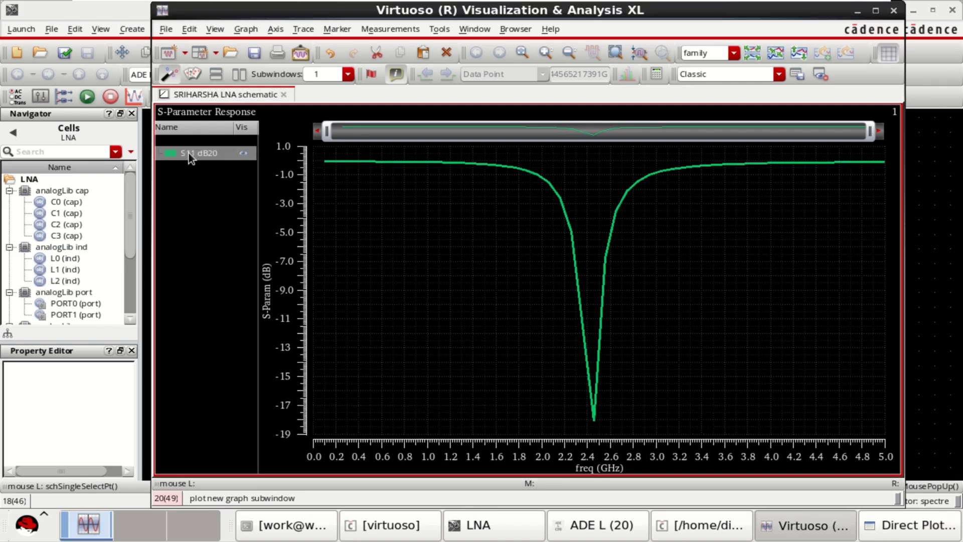
{"action": "left_click", "coordinate": [876, 10]}
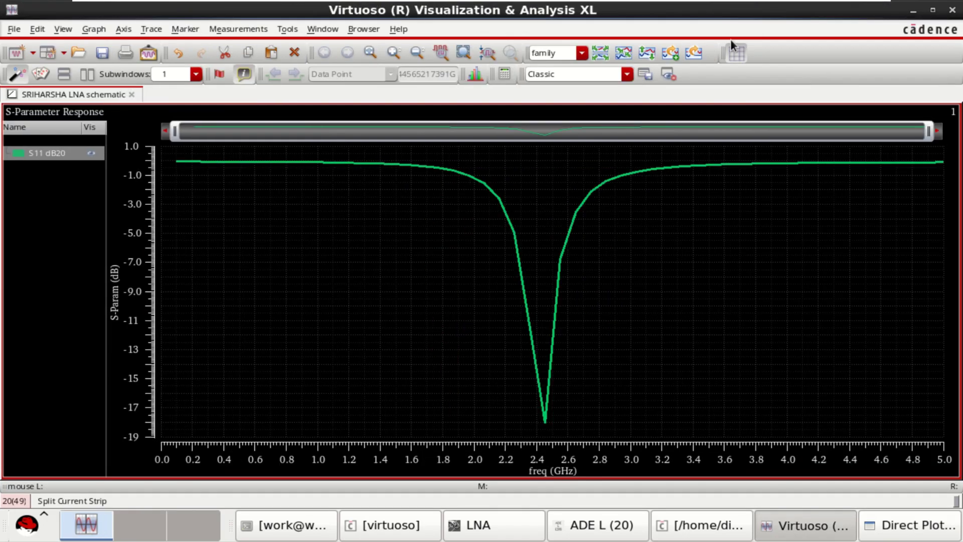
{"action": "right_click", "coordinate": [53, 155]}
{"action": "mouse_move", "coordinate": [108, 305]}
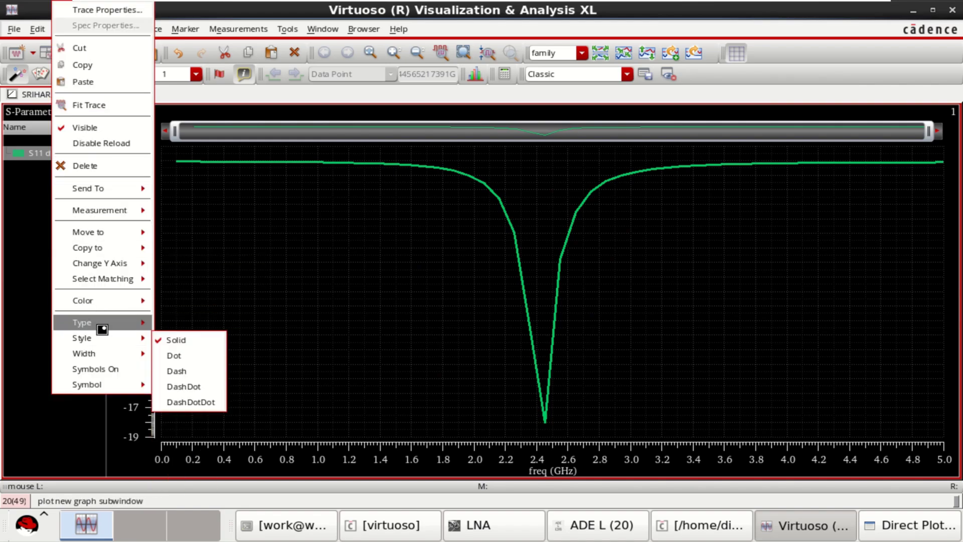
{"action": "mouse_move", "coordinate": [102, 329]}
{"action": "mouse_move", "coordinate": [98, 352]}
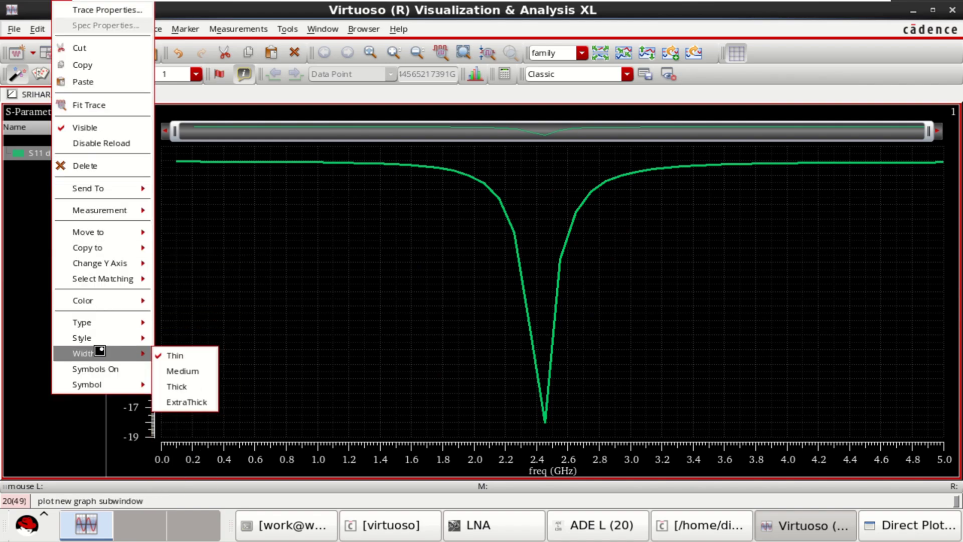
{"action": "left_click", "coordinate": [185, 386]}
Change the S11 trace colour to red.
{"action": "left_click", "coordinate": [685, 317]}
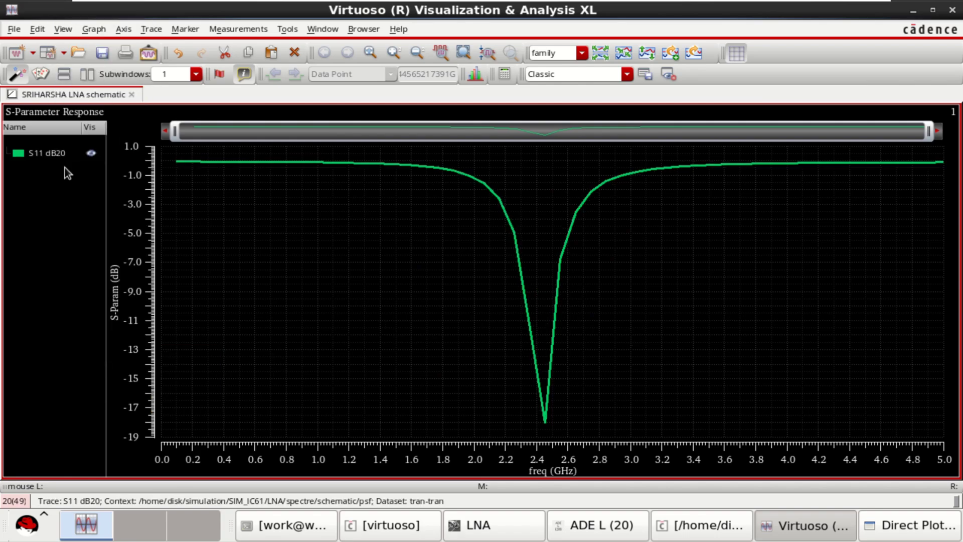
{"action": "left_click", "coordinate": [52, 150]}
{"action": "right_click", "coordinate": [52, 150]}
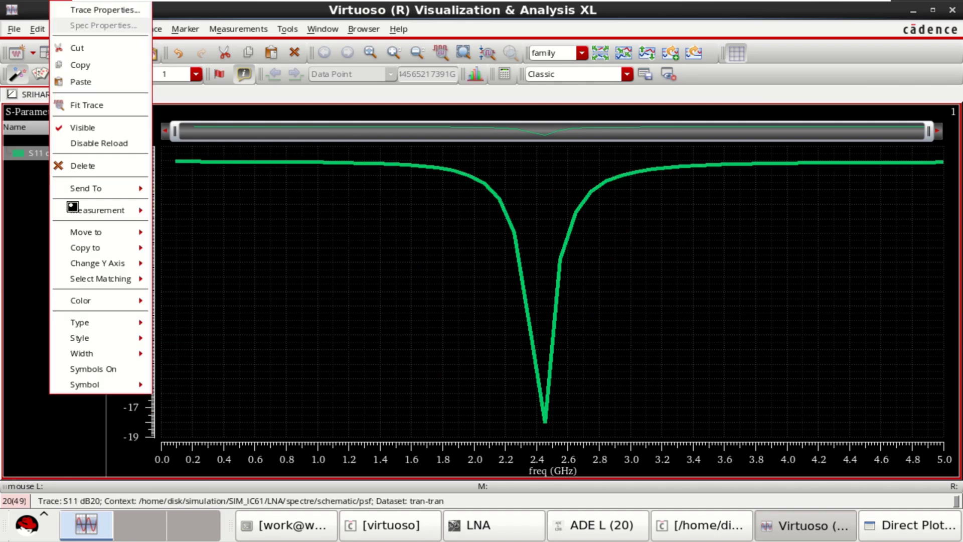
{"action": "mouse_move", "coordinate": [95, 299]}
{"action": "mouse_move", "coordinate": [127, 301]}
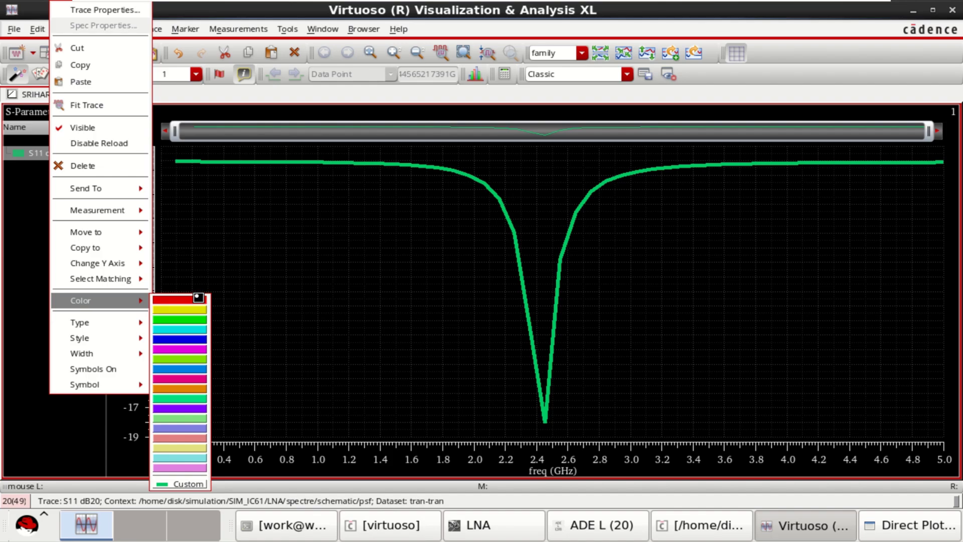
{"action": "left_click", "coordinate": [198, 297]}
{"action": "mouse_move", "coordinate": [548, 426]}
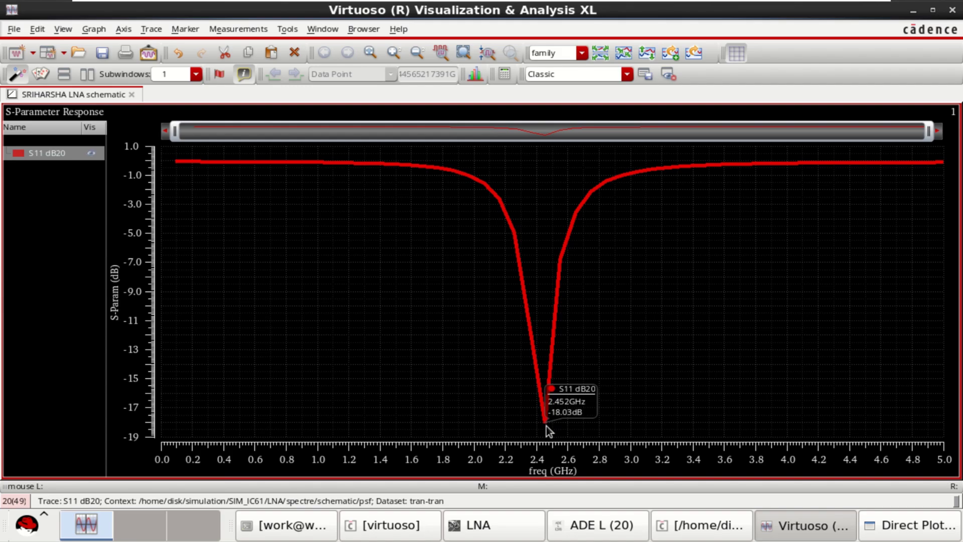
Place marker M1 at the S11 dip (2.452 GHz, -18.0284 dB) and move its label right.
{"action": "key", "text": "m"}
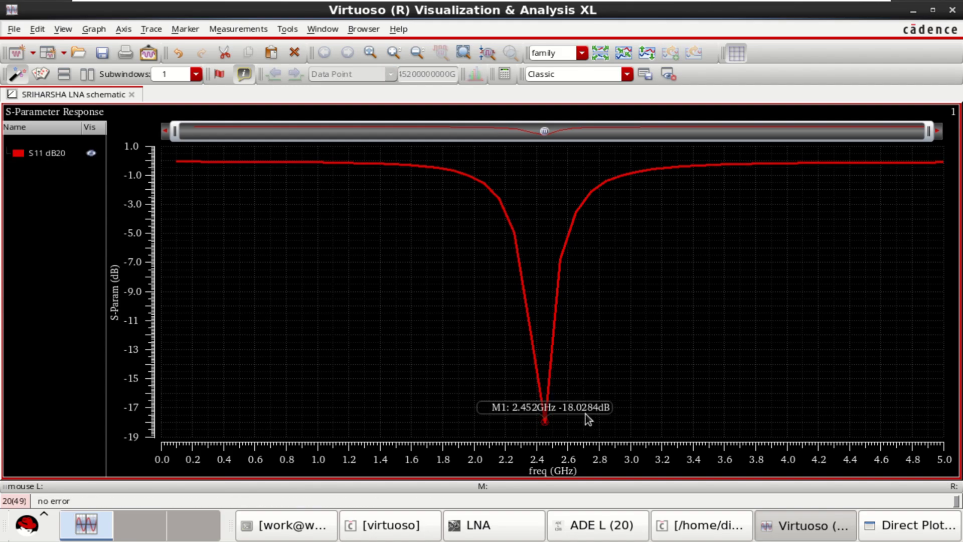
{"action": "mouse_move", "coordinate": [588, 408]}
{"action": "left_mouse_down"}
{"action": "mouse_move", "coordinate": [697, 399]}
{"action": "mouse_move", "coordinate": [703, 408]}
{"action": "mouse_move", "coordinate": [691, 398]}
{"action": "left_mouse_up"}
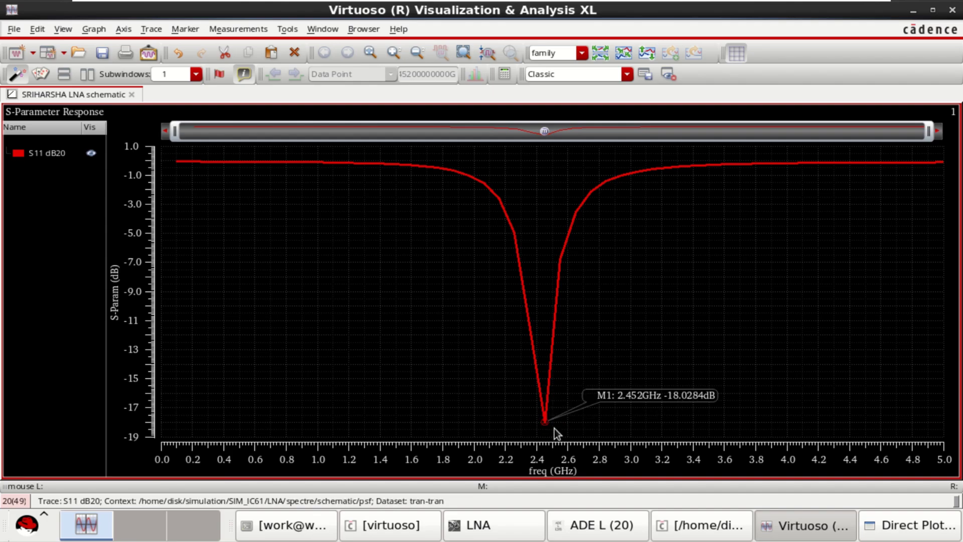
{"action": "left_click", "coordinate": [48, 157]}
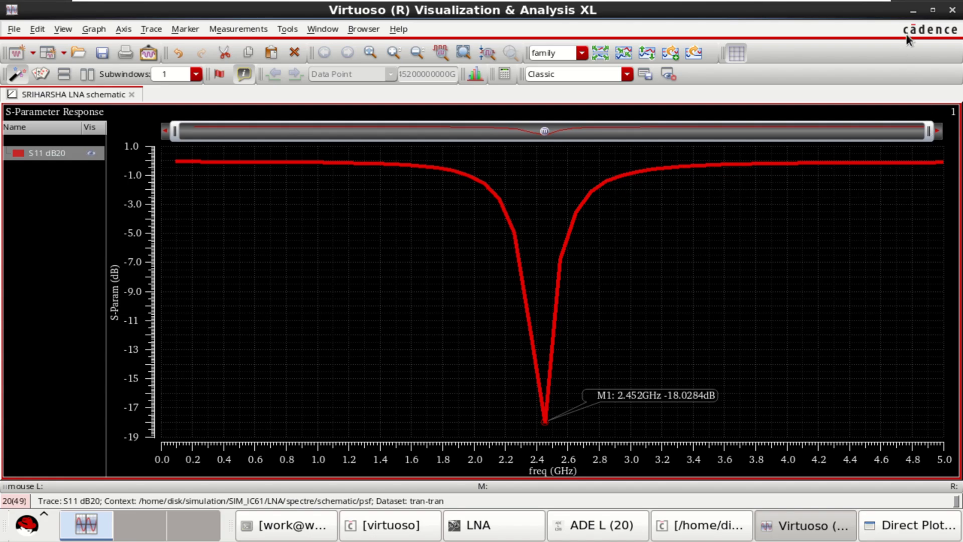
Plot S21 and S12 in dB20 alongside S11, then close the Direct Plot Form.
{"action": "left_click", "coordinate": [914, 12]}
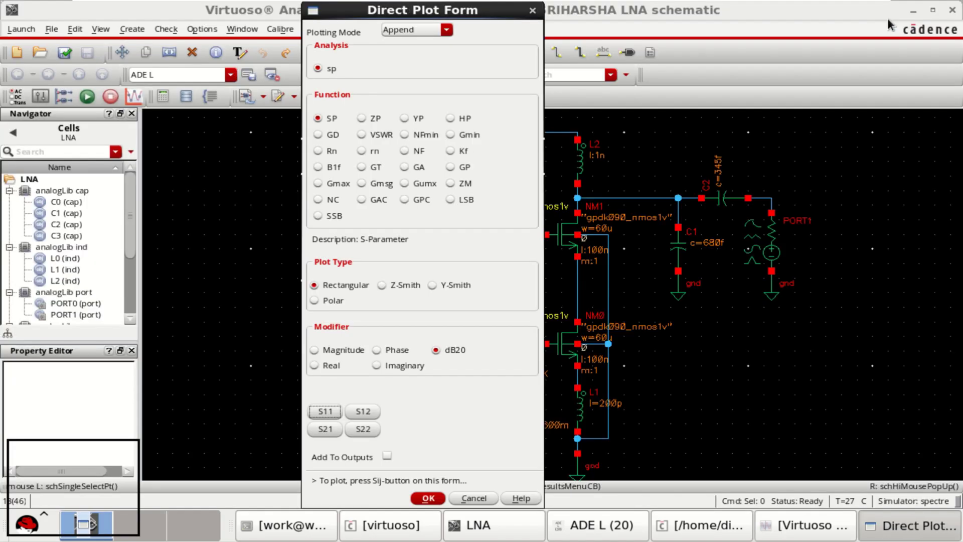
{"action": "left_click", "coordinate": [325, 428]}
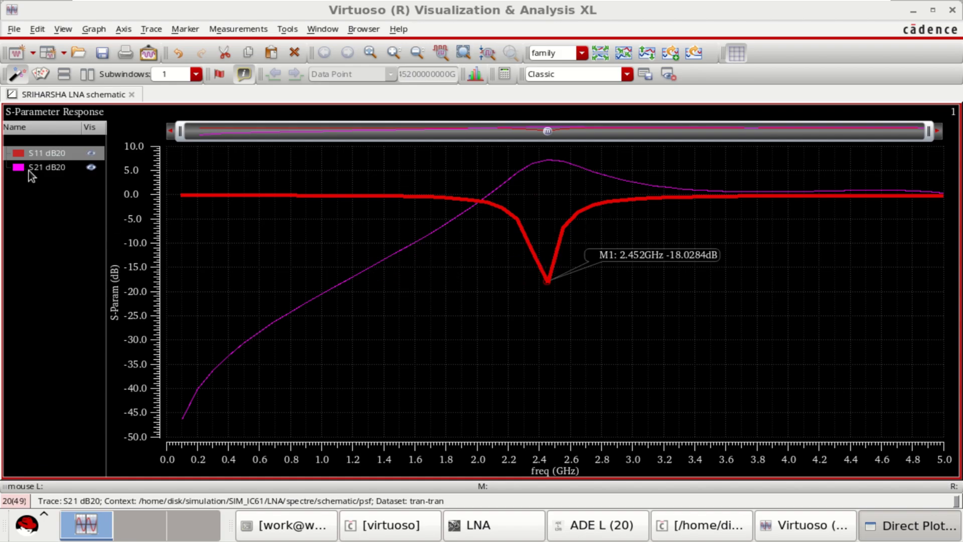
{"action": "left_click", "coordinate": [912, 10]}
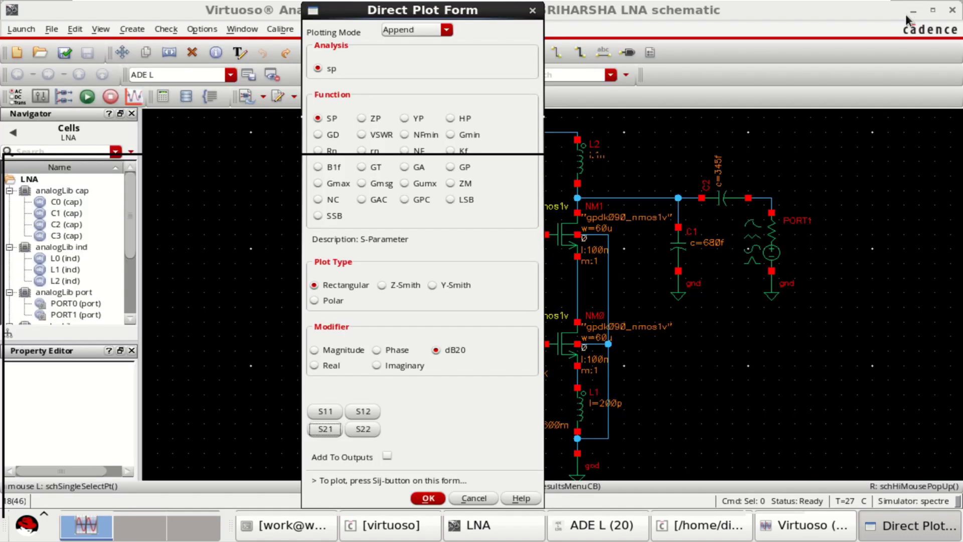
{"action": "left_click", "coordinate": [363, 412]}
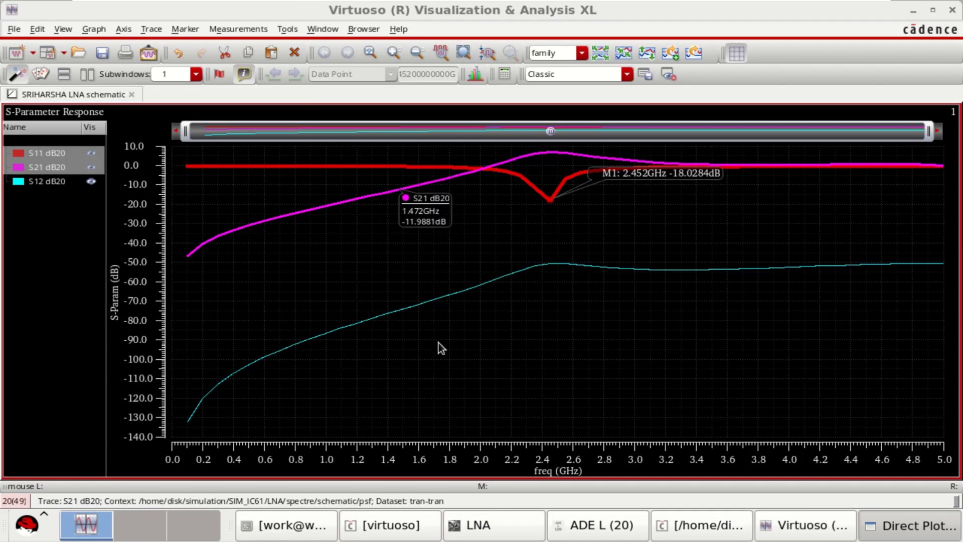
{"action": "left_click", "coordinate": [912, 11]}
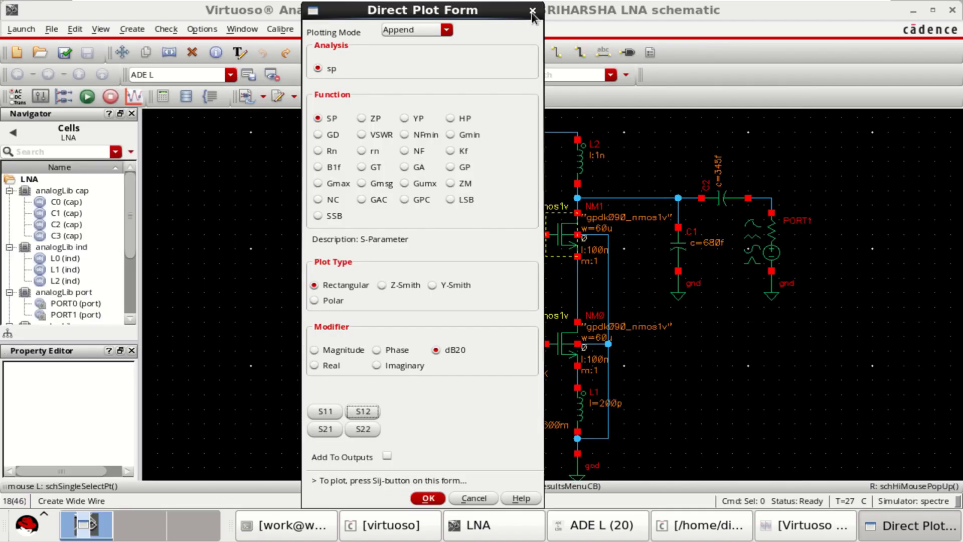
{"action": "left_click", "coordinate": [532, 11]}
{"action": "left_click", "coordinate": [876, 208]}
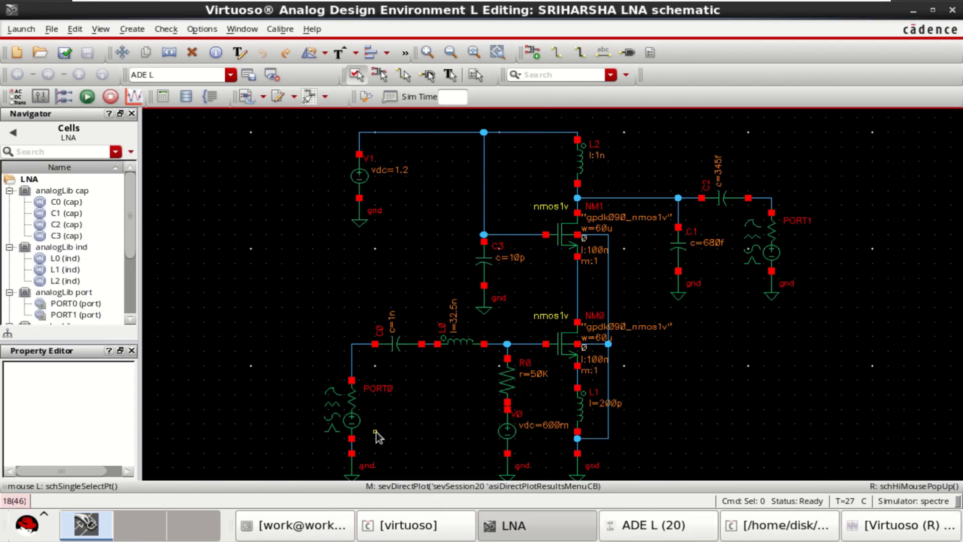
Check PORT0's settings, then set PORT1's Frequency 1 to 2.4G.
{"action": "left_click", "coordinate": [366, 412]}
{"action": "key", "text": "q"}
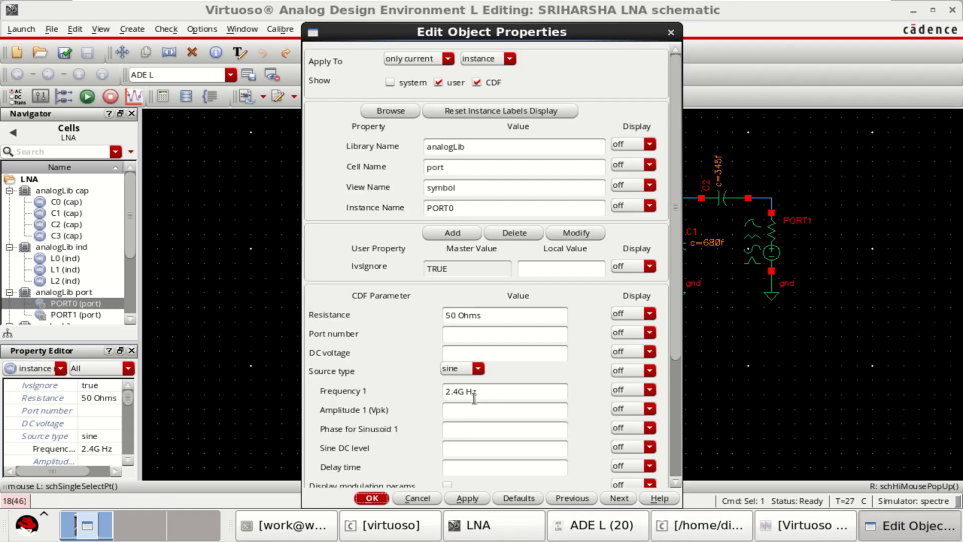
{"action": "left_click", "coordinate": [379, 499]}
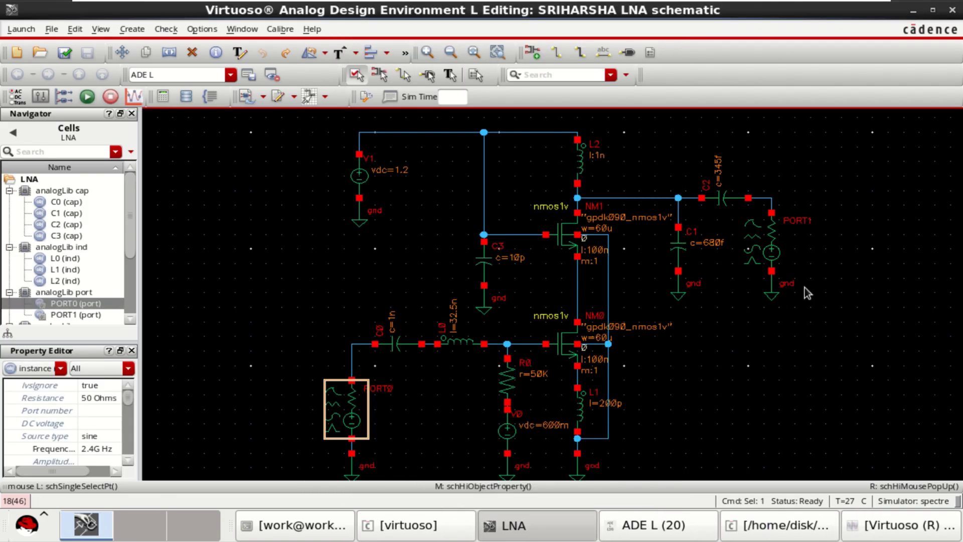
{"action": "left_click", "coordinate": [878, 318]}
{"action": "left_click", "coordinate": [774, 247]}
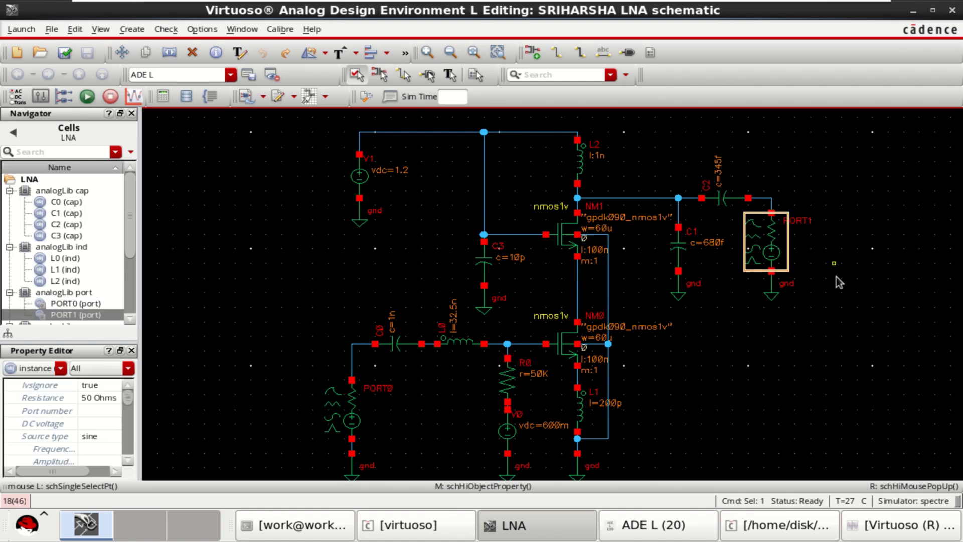
{"action": "middle_click", "coordinate": [767, 269]}
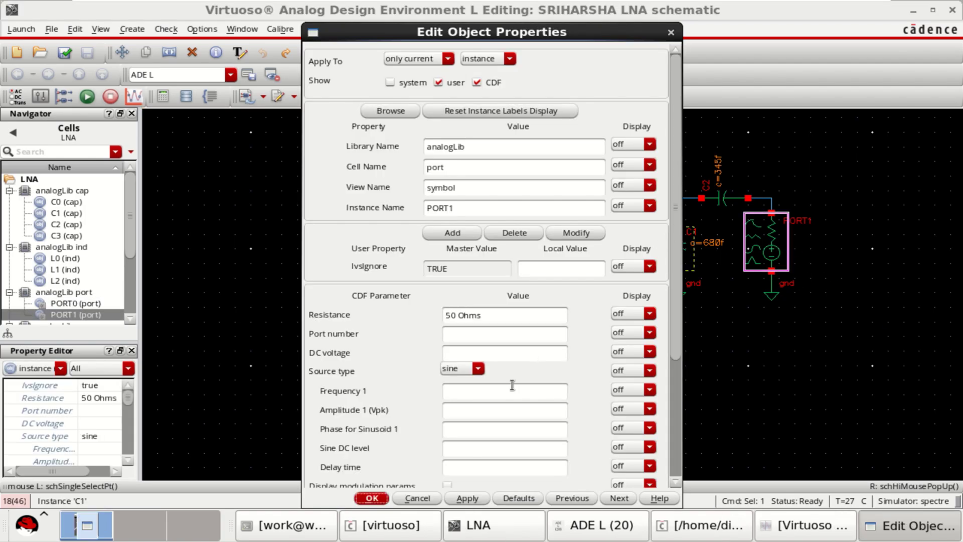
{"action": "left_click", "coordinate": [482, 392]}
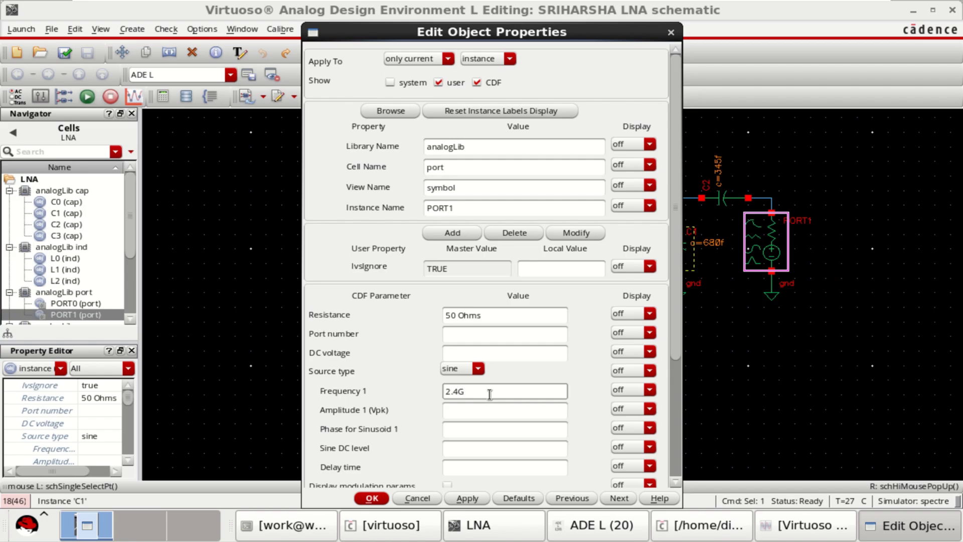
{"action": "left_click", "coordinate": [372, 498]}
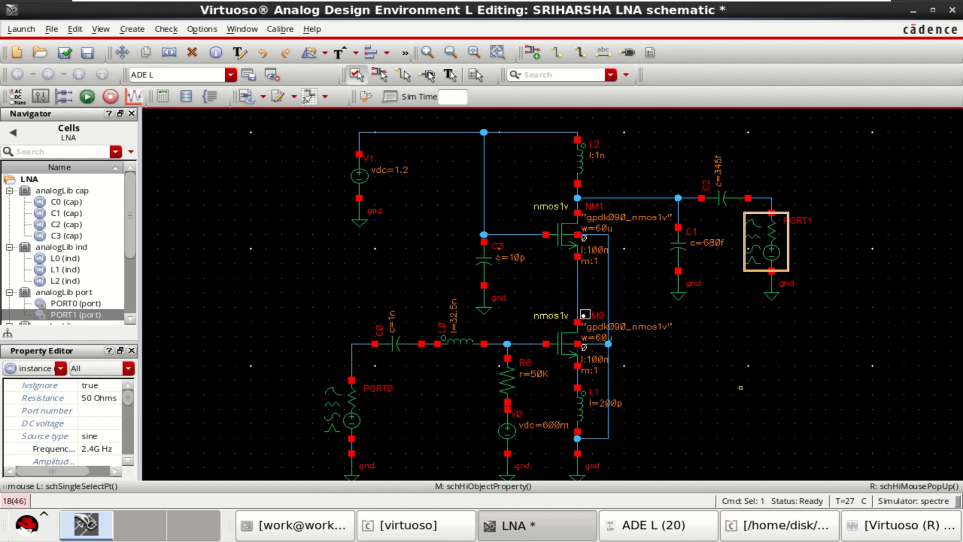
Check and save the schematic, rerun Netlist and Run, and close the old plot window.
{"action": "left_click", "coordinate": [65, 56]}
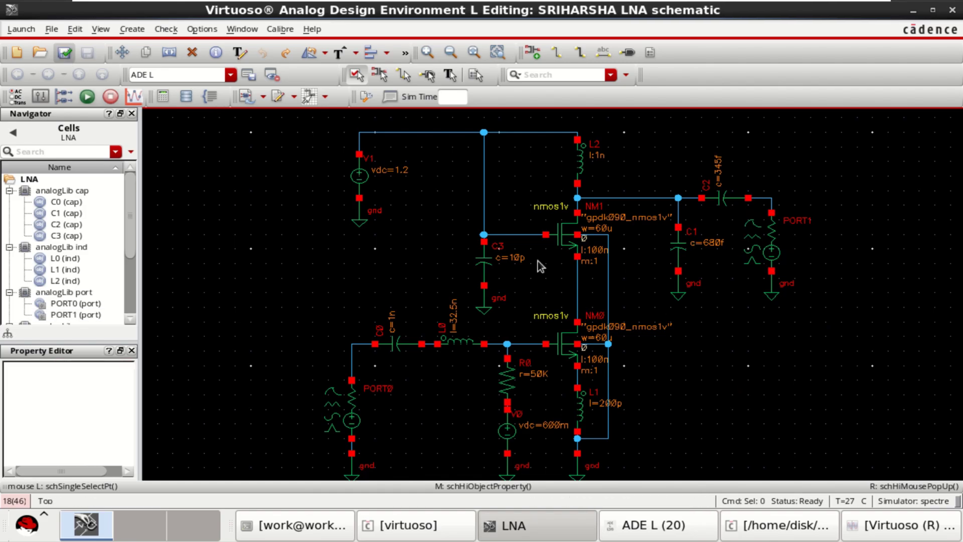
{"action": "left_click", "coordinate": [661, 525]}
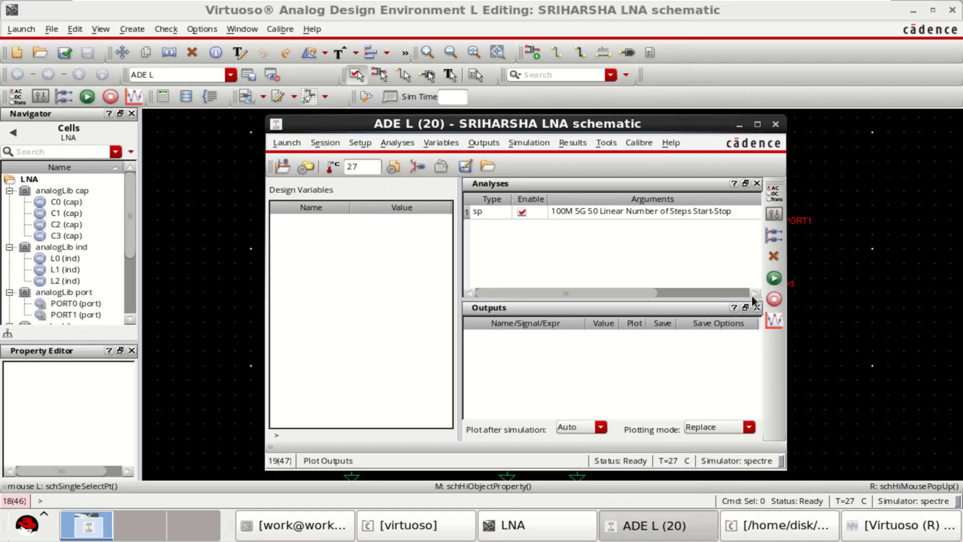
{"action": "left_click", "coordinate": [774, 279]}
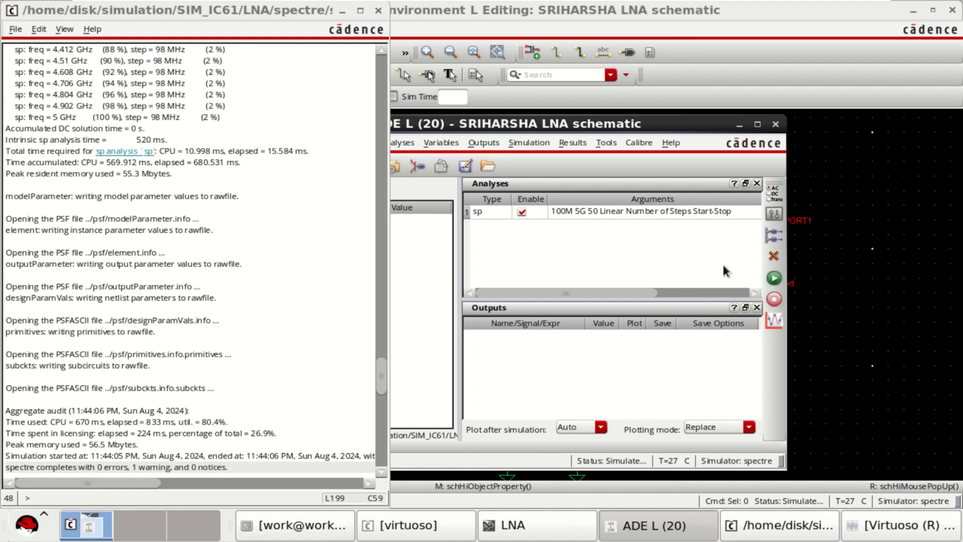
{"action": "left_click", "coordinate": [342, 11]}
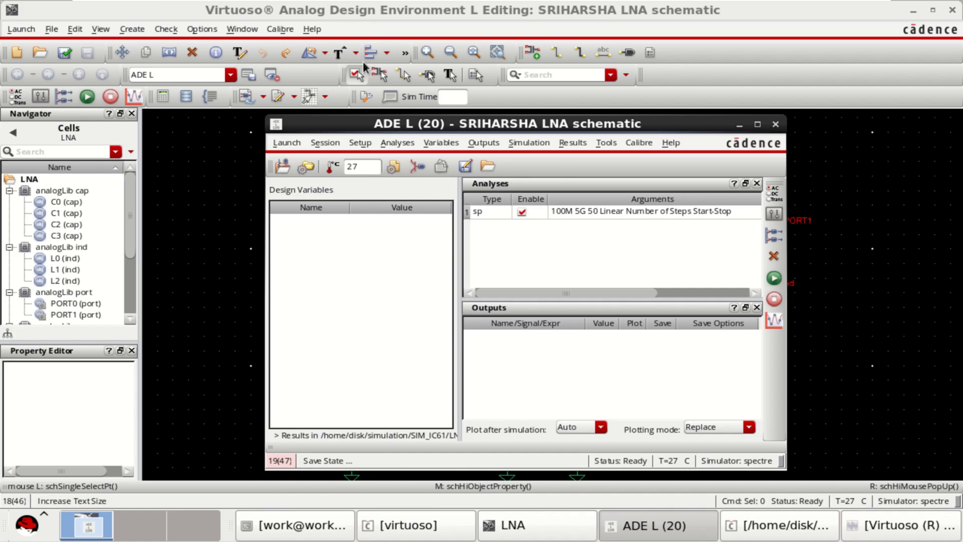
{"action": "left_click", "coordinate": [898, 532]}
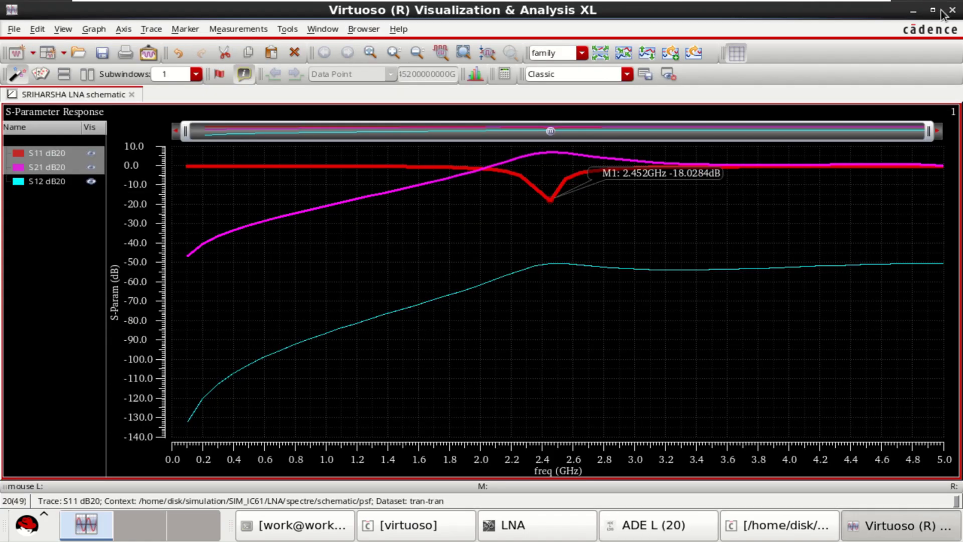
{"action": "left_click", "coordinate": [951, 10]}
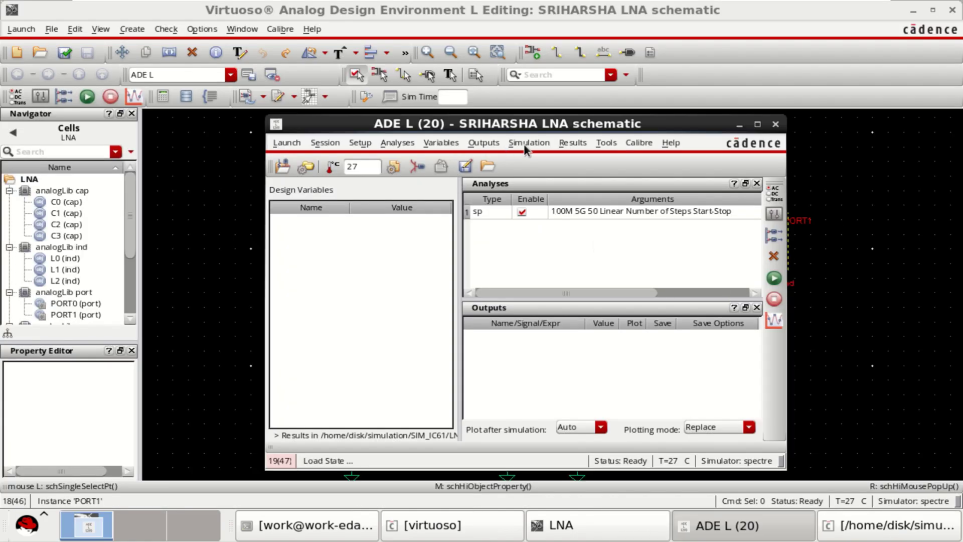
Open the Direct Plot Main Form and plot S11 in dB20 on a new graph.
{"action": "left_click", "coordinate": [573, 142]}
{"action": "mouse_move", "coordinate": [621, 185]}
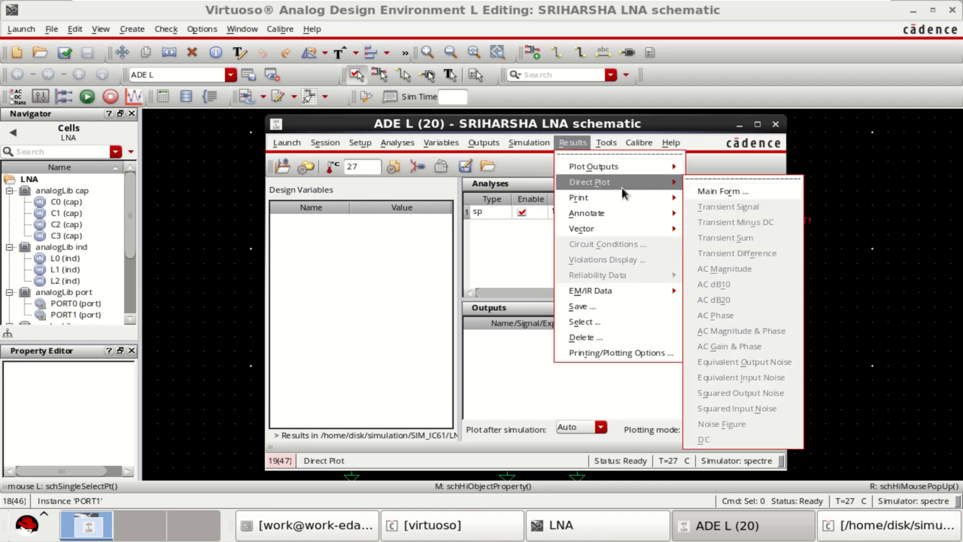
{"action": "left_click", "coordinate": [737, 191]}
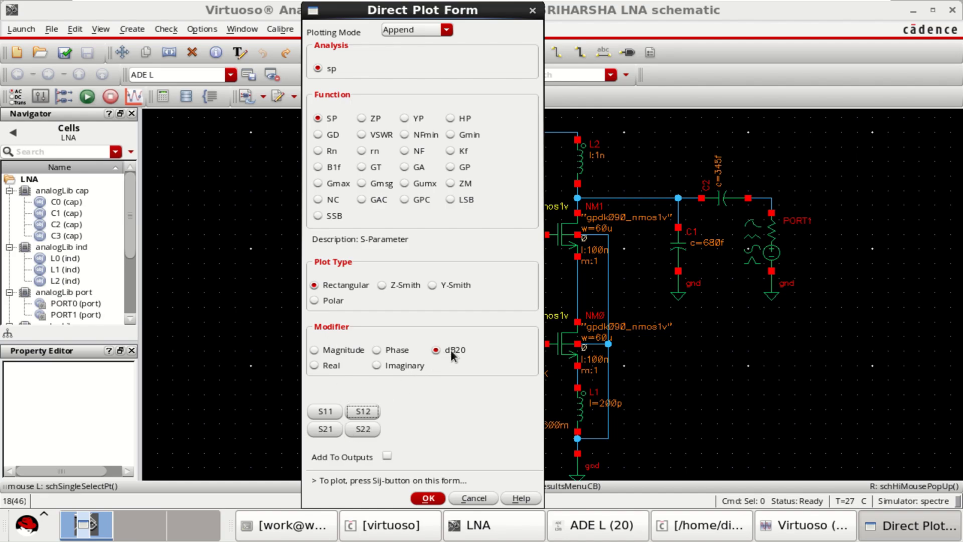
{"action": "left_click", "coordinate": [327, 411]}
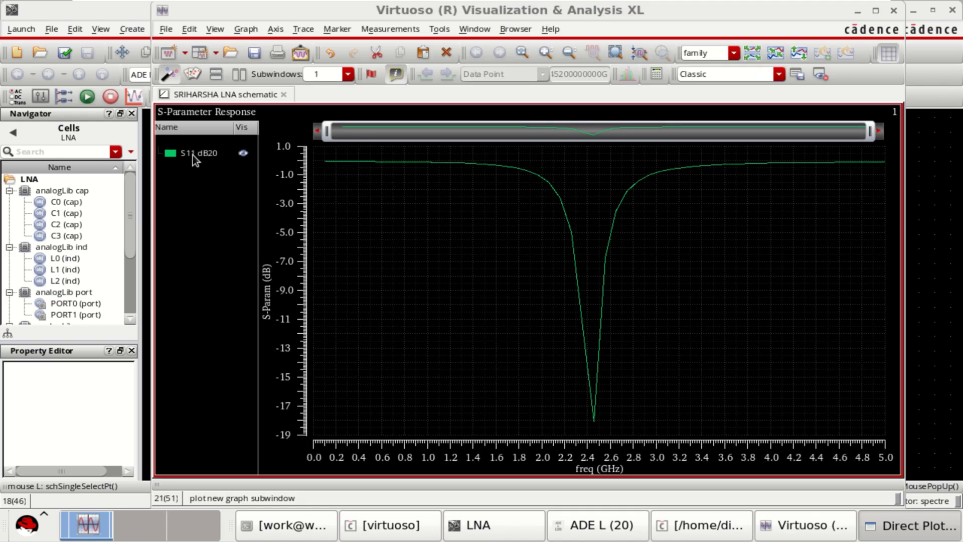
{"action": "left_click", "coordinate": [857, 11]}
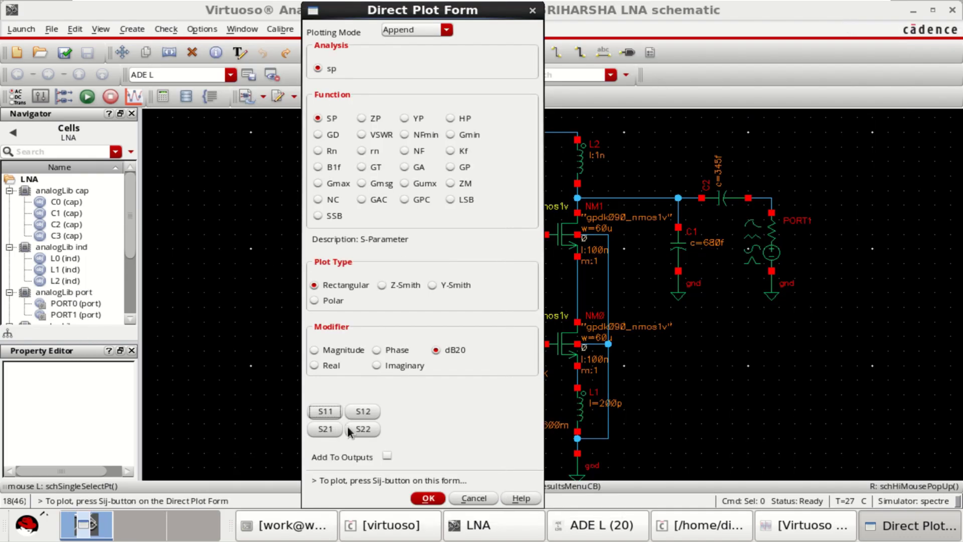
Add the S22, S21 and S12 dB20 traces and maximize the graph window.
{"action": "left_click", "coordinate": [363, 429]}
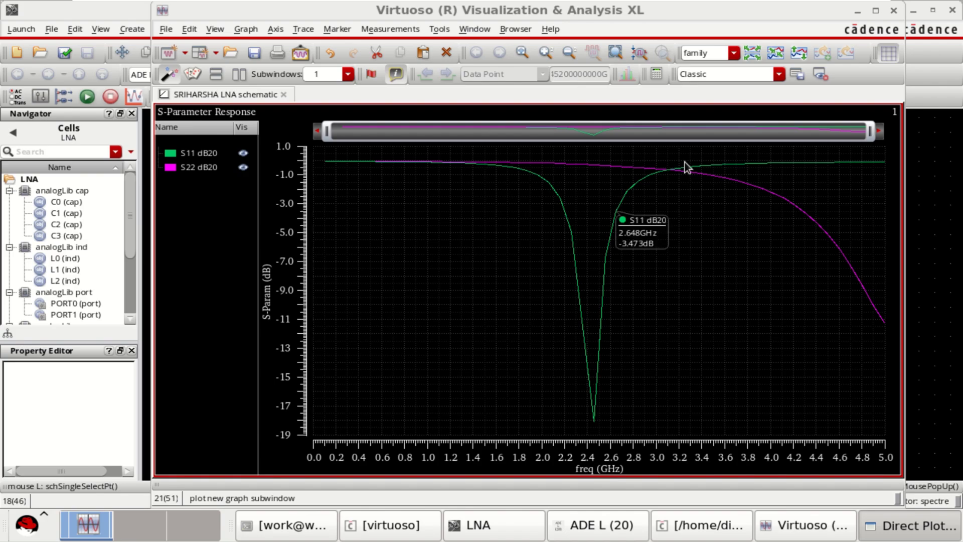
{"action": "left_click", "coordinate": [856, 12]}
{"action": "left_click", "coordinate": [325, 429]}
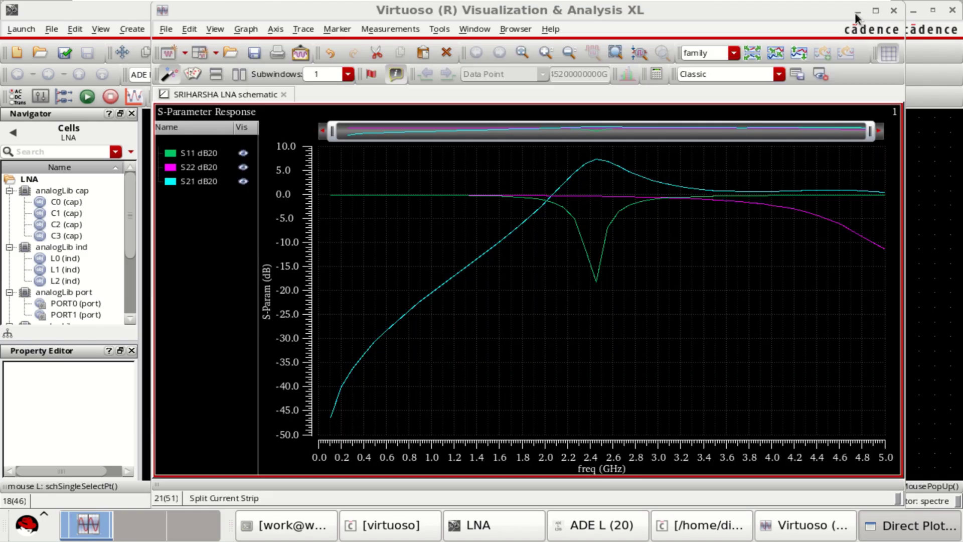
{"action": "left_click", "coordinate": [857, 11]}
{"action": "left_click", "coordinate": [363, 412]}
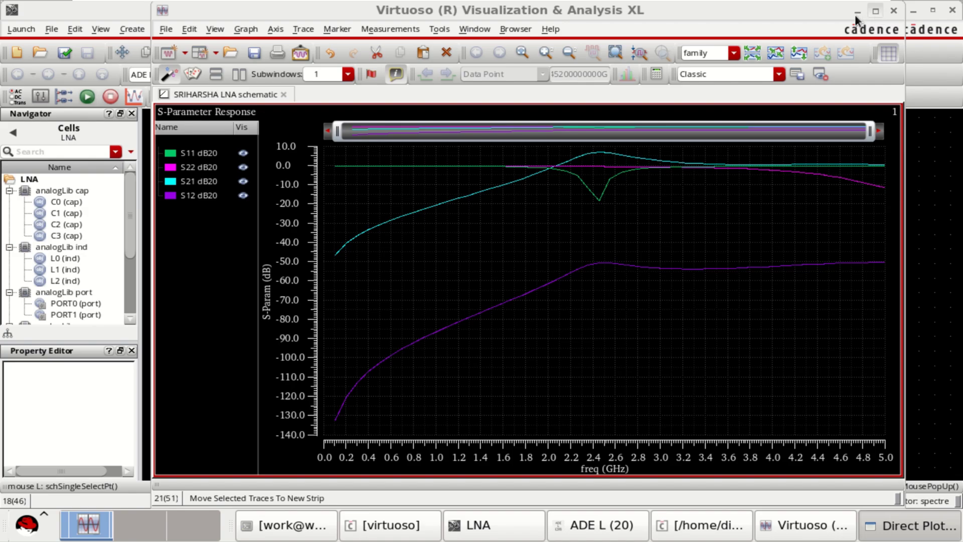
{"action": "left_click", "coordinate": [875, 11]}
Split the four S-parameter traces into strips, select them all, and delete every trace.
{"action": "left_click", "coordinate": [607, 51]}
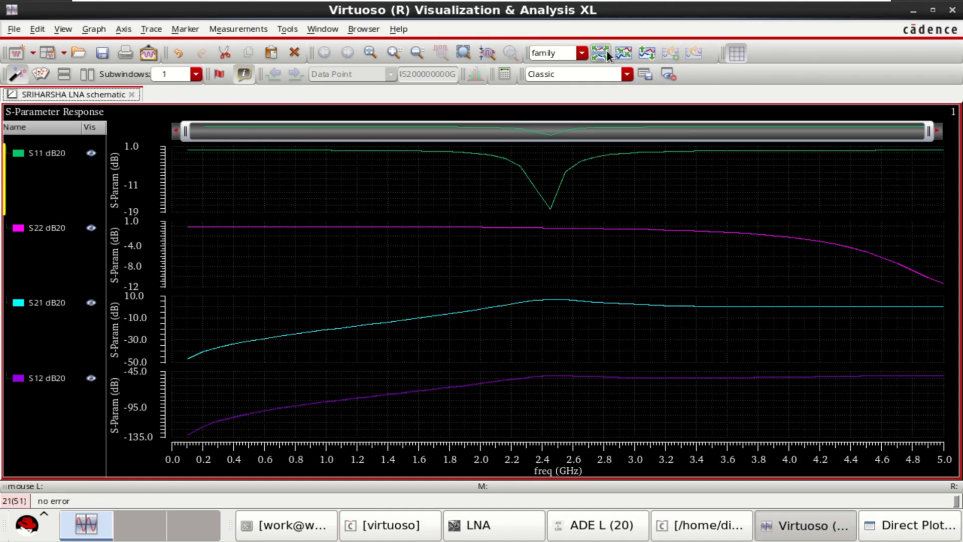
{"action": "left_click_drag", "start_coordinate": [46, 151], "coordinate": [52, 305]}
{"action": "left_click_drag", "start_coordinate": [46, 375], "coordinate": [44, 381]}
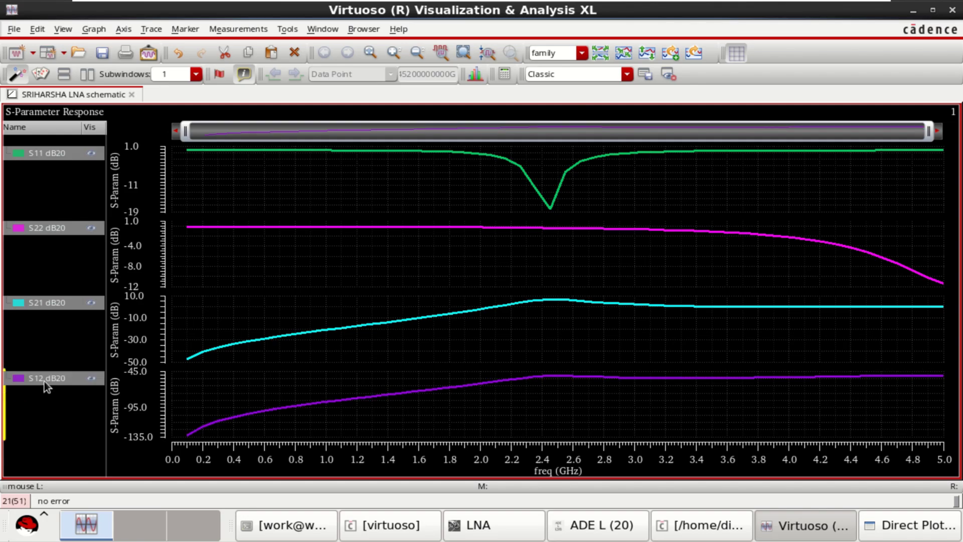
{"action": "right_click", "coordinate": [40, 231]}
{"action": "left_click", "coordinate": [254, 247]}
{"action": "right_click", "coordinate": [31, 228]}
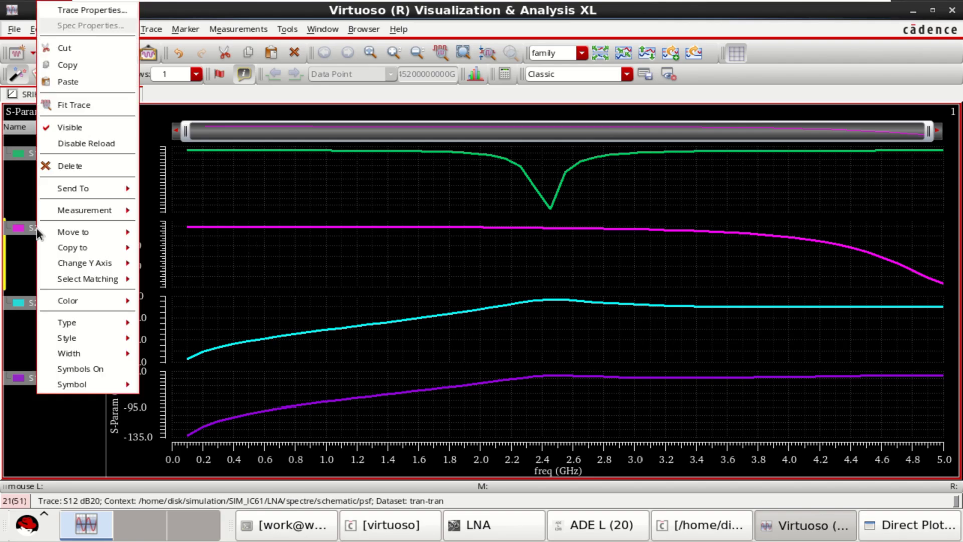
{"action": "left_click", "coordinate": [68, 164]}
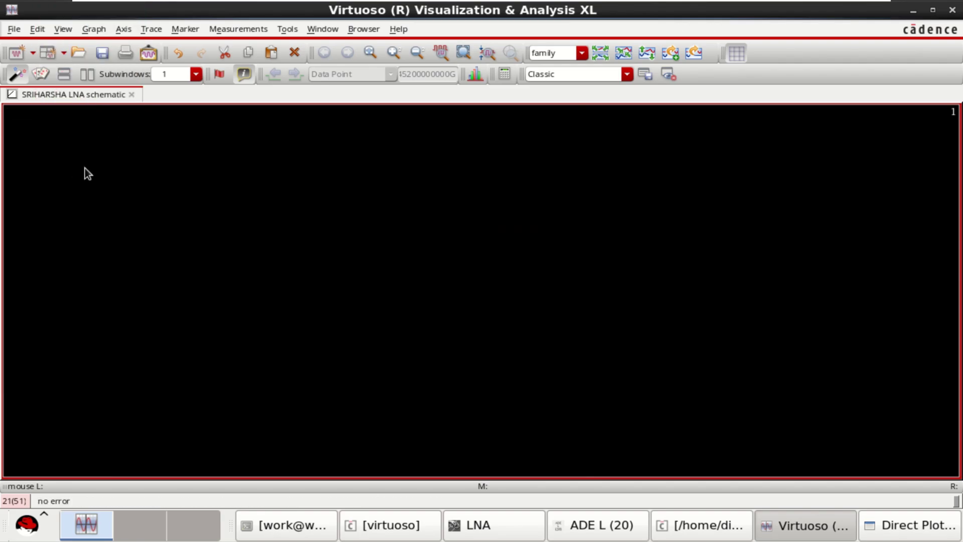
Close the empty graph, plot S11 in dB20, and add available gain GA in dB10.
{"action": "left_click", "coordinate": [952, 10]}
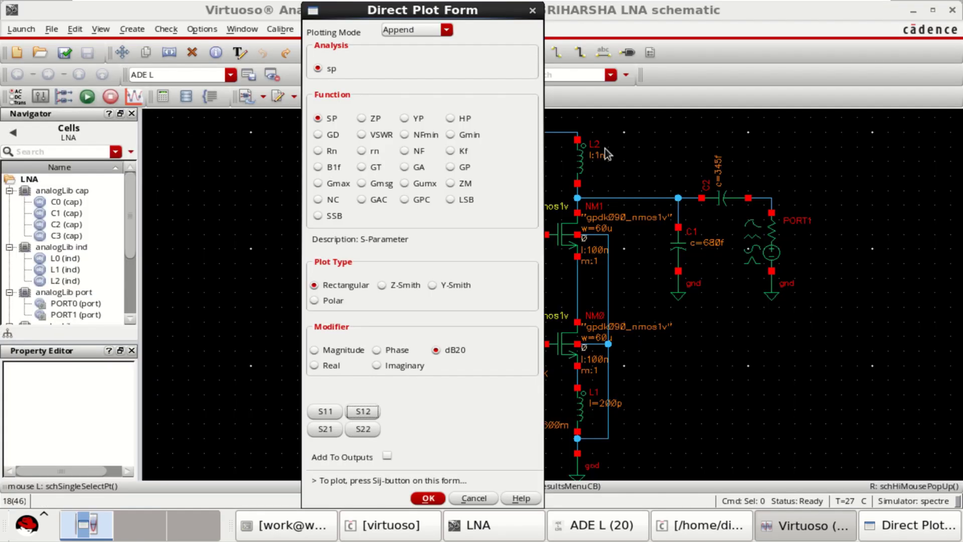
{"action": "left_click", "coordinate": [325, 412]}
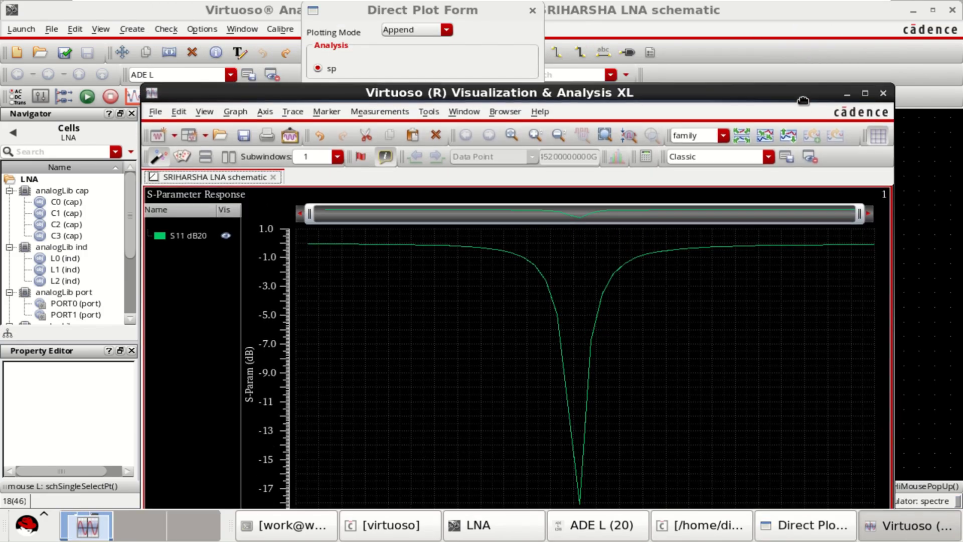
{"action": "left_click", "coordinate": [846, 96]}
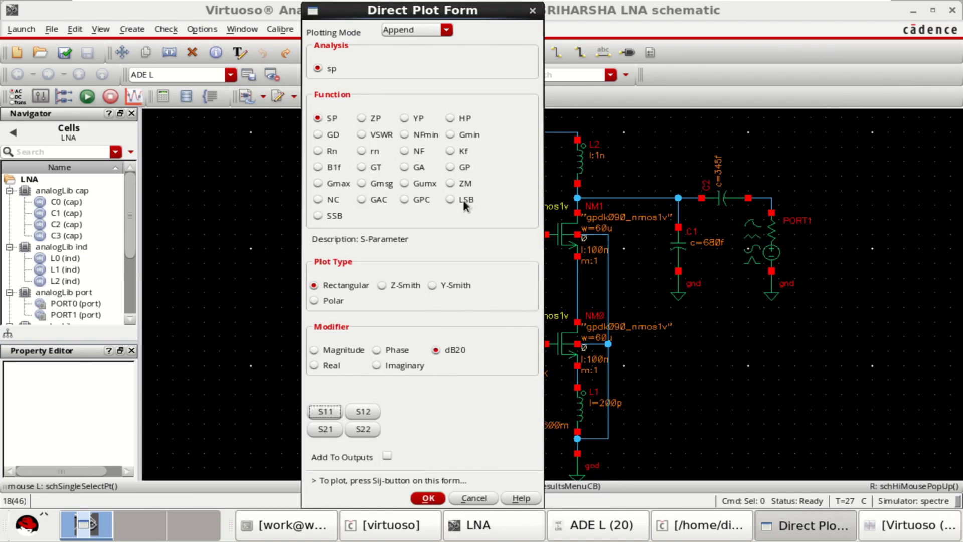
{"action": "left_click", "coordinate": [415, 167]}
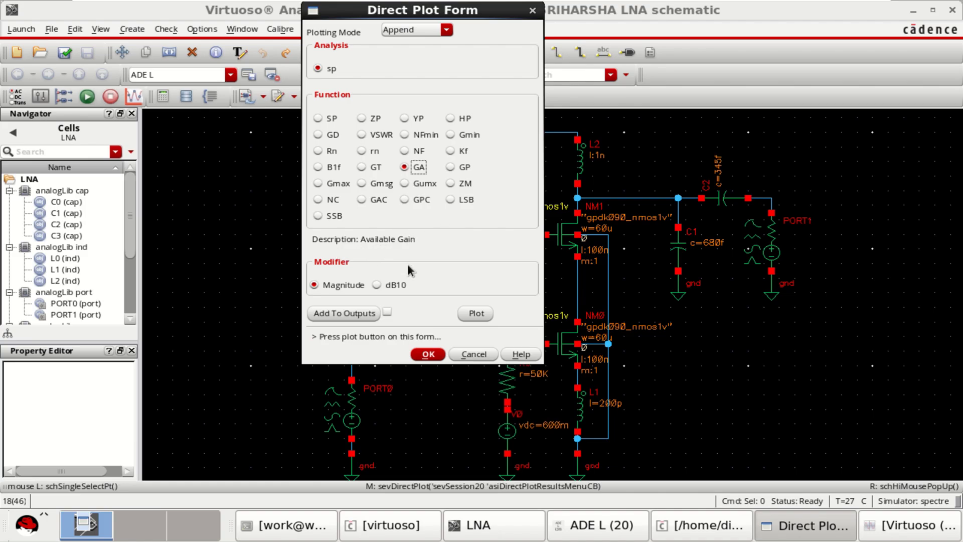
{"action": "left_click", "coordinate": [376, 284]}
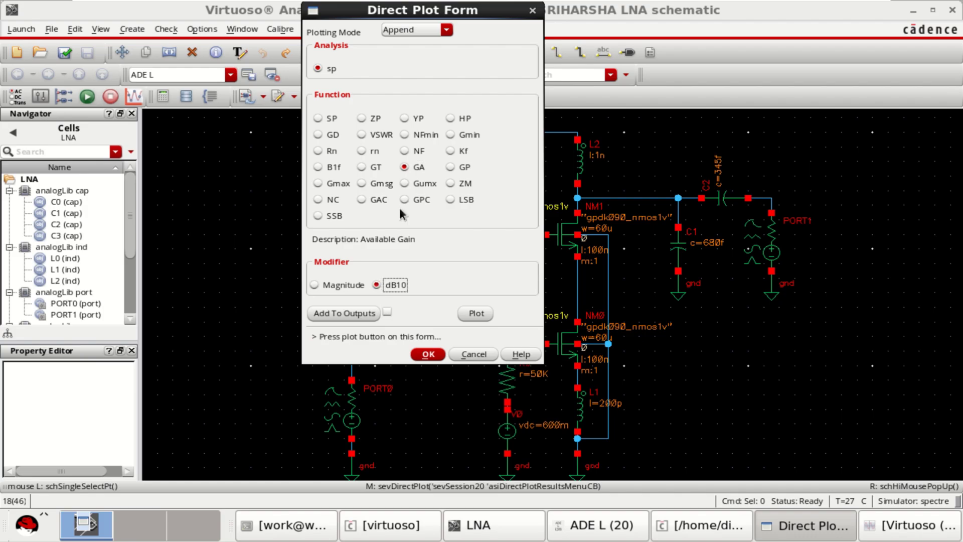
{"action": "left_click", "coordinate": [473, 314]}
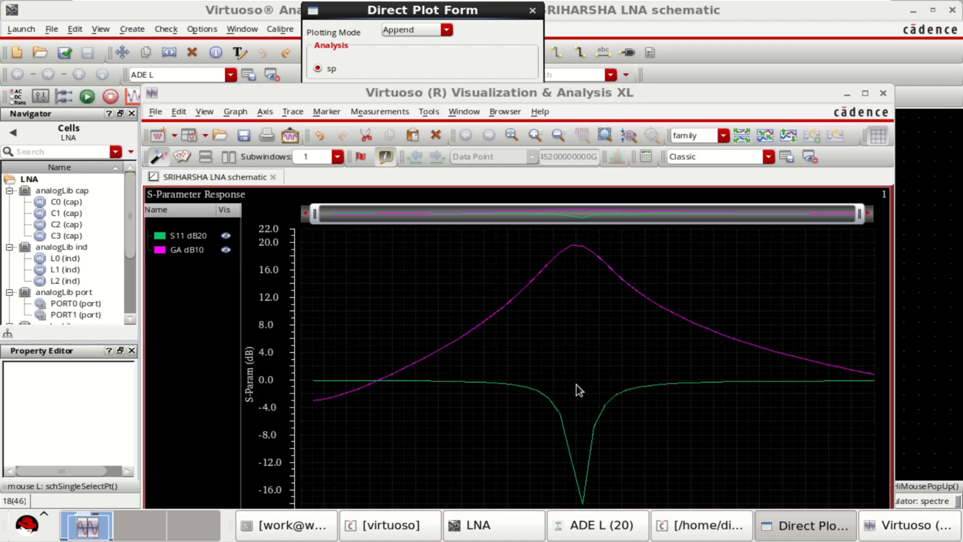
Add power gain GP and transducer gain GT in dB10, then maximize the graph.
{"action": "left_click", "coordinate": [848, 93]}
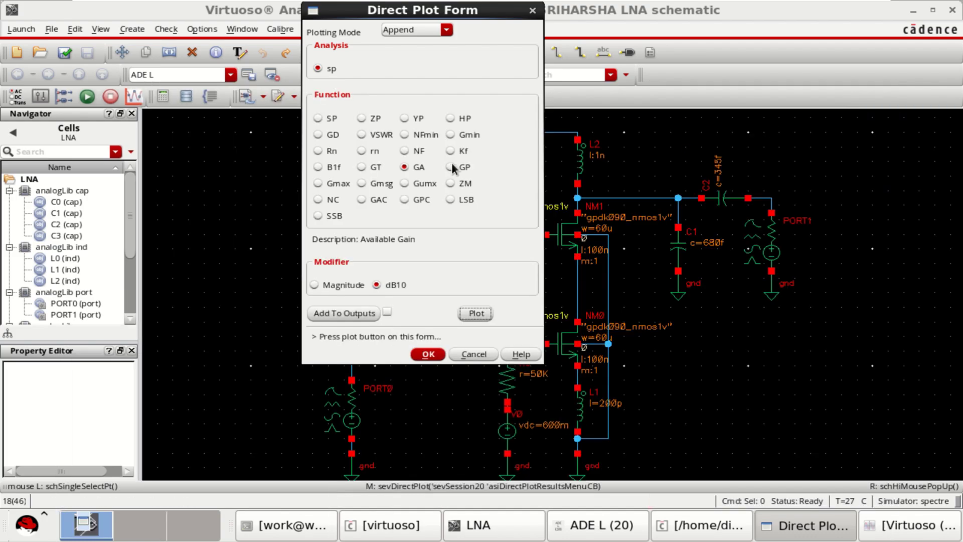
{"action": "left_click", "coordinate": [449, 168]}
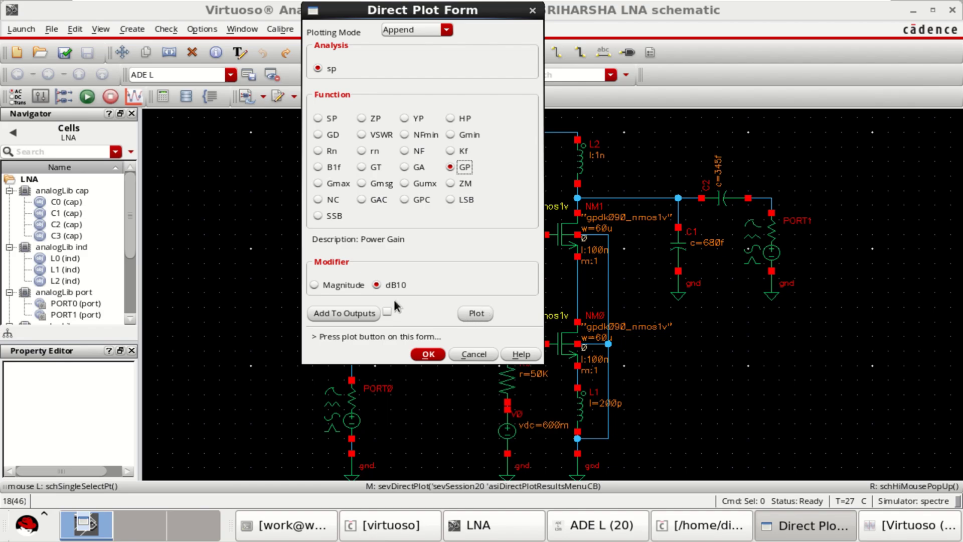
{"action": "left_click", "coordinate": [475, 314]}
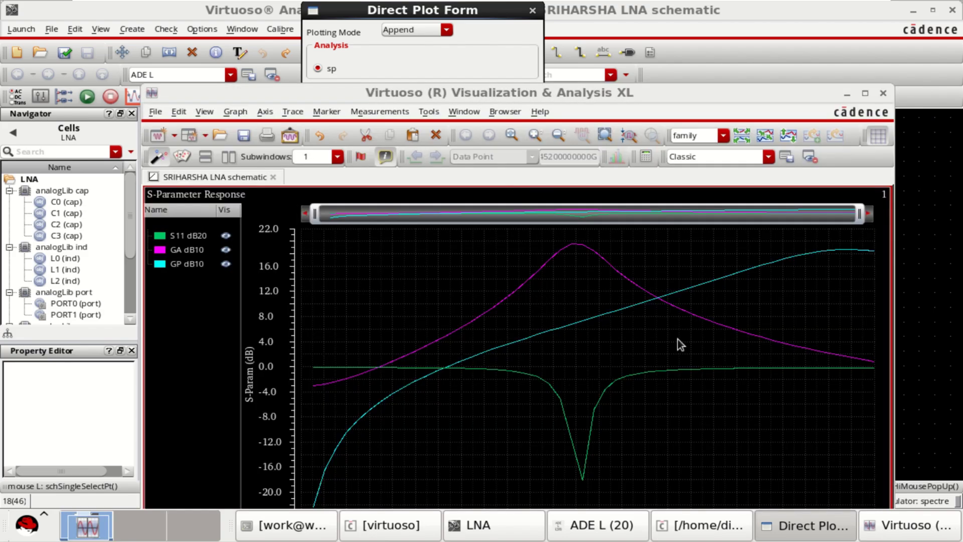
{"action": "left_click", "coordinate": [847, 95]}
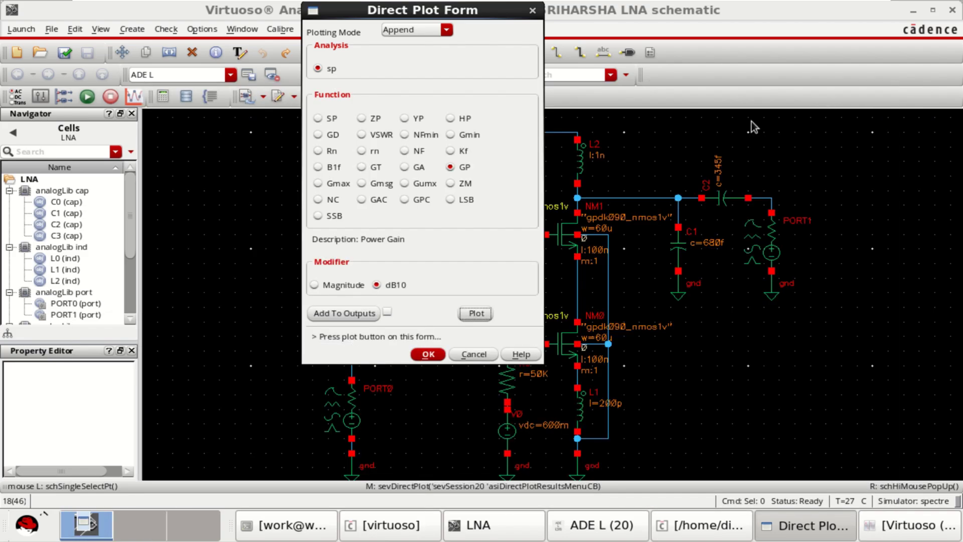
{"action": "left_click", "coordinate": [361, 166]}
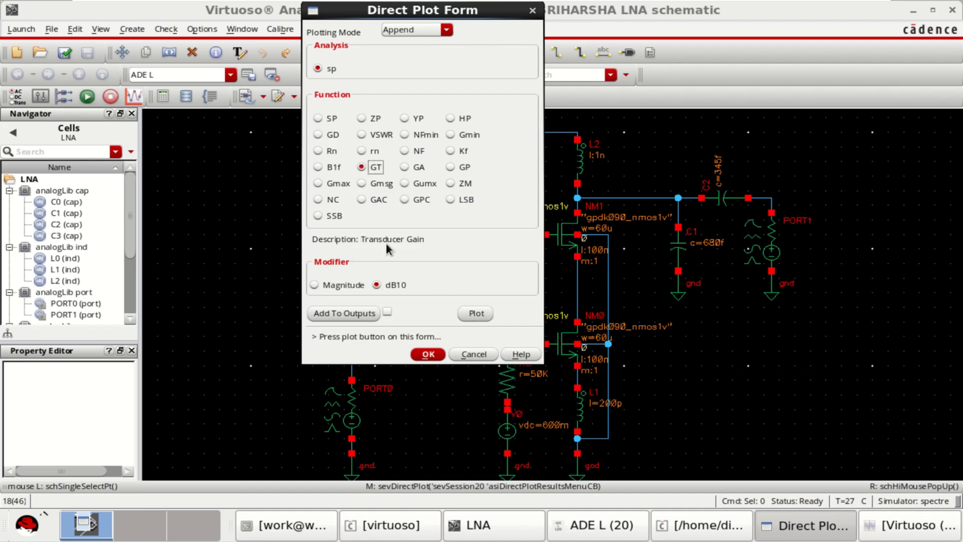
{"action": "left_click", "coordinate": [477, 314]}
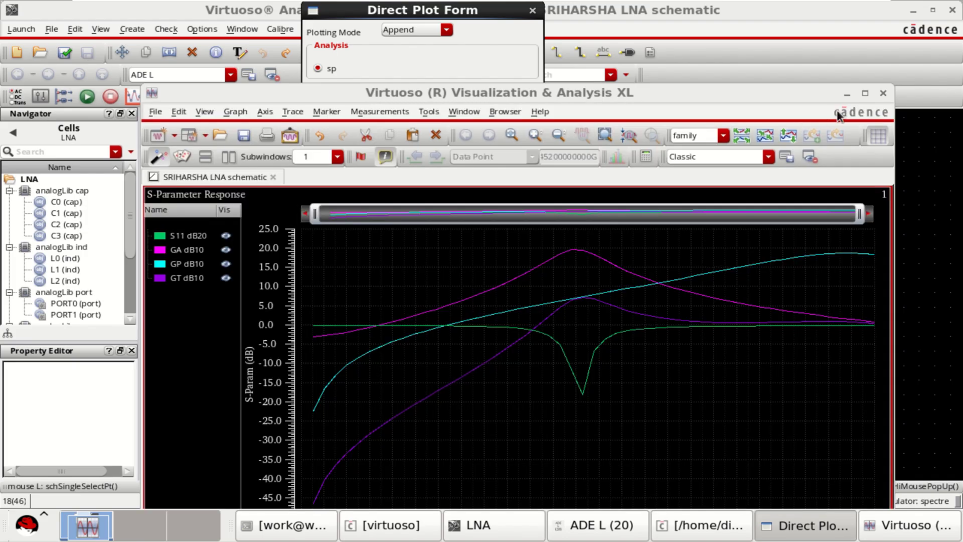
{"action": "left_click", "coordinate": [864, 93]}
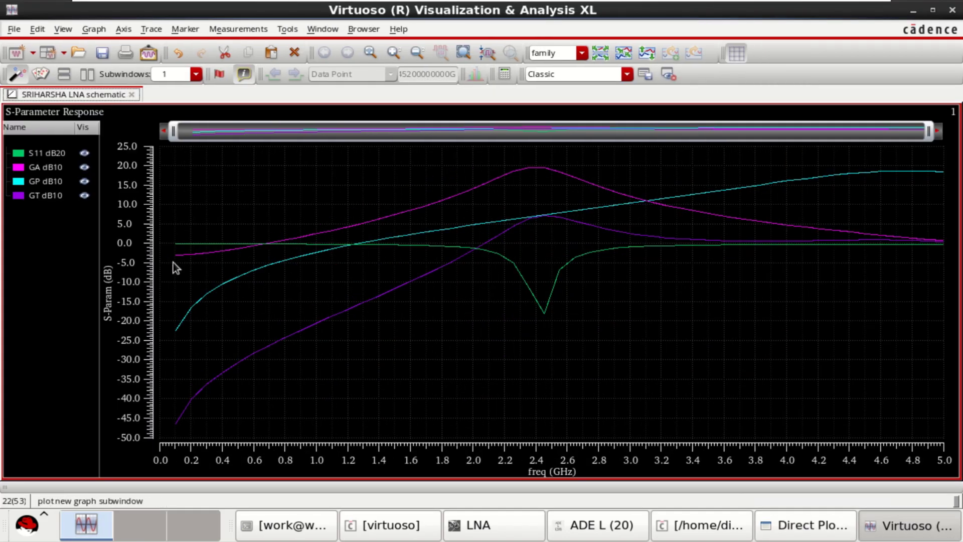
Select the S11, GA, GP and GT traces and check the GP dB10 trace options.
{"action": "left_click", "coordinate": [47, 153]}
{"action": "left_click", "coordinate": [48, 167], "text": "ctrl"}
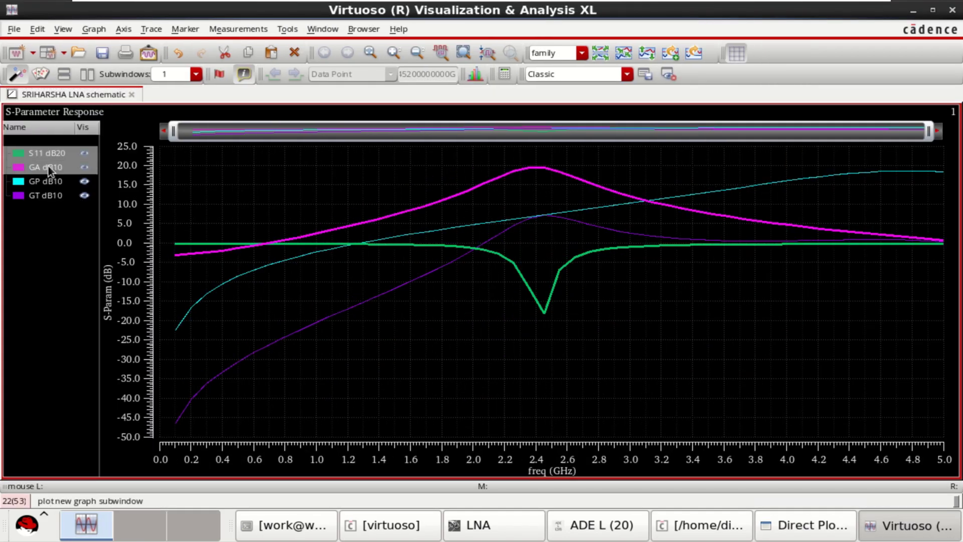
{"action": "left_click", "coordinate": [47, 183], "text": "ctrl"}
{"action": "left_click", "coordinate": [50, 196], "text": "ctrl"}
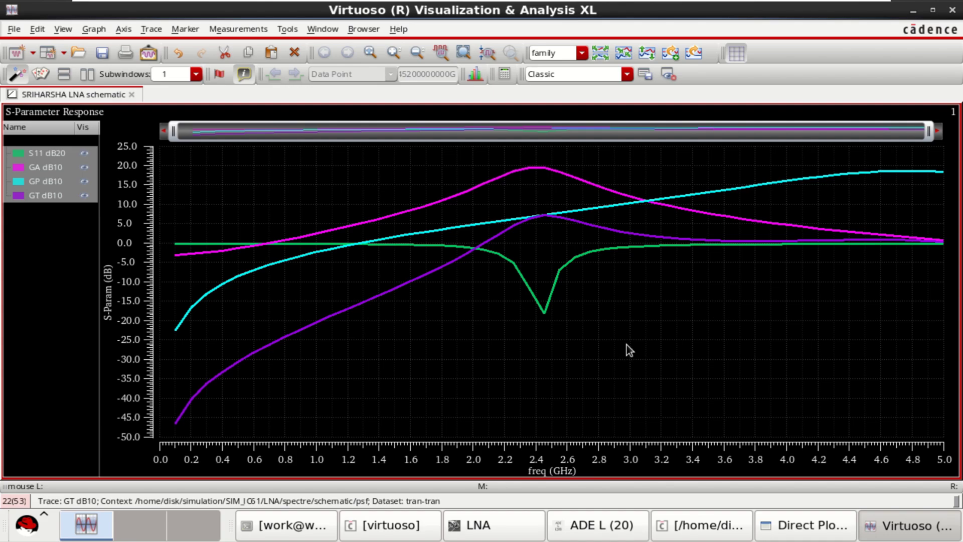
{"action": "right_click", "coordinate": [50, 182]}
{"action": "left_click", "coordinate": [21, 223]}
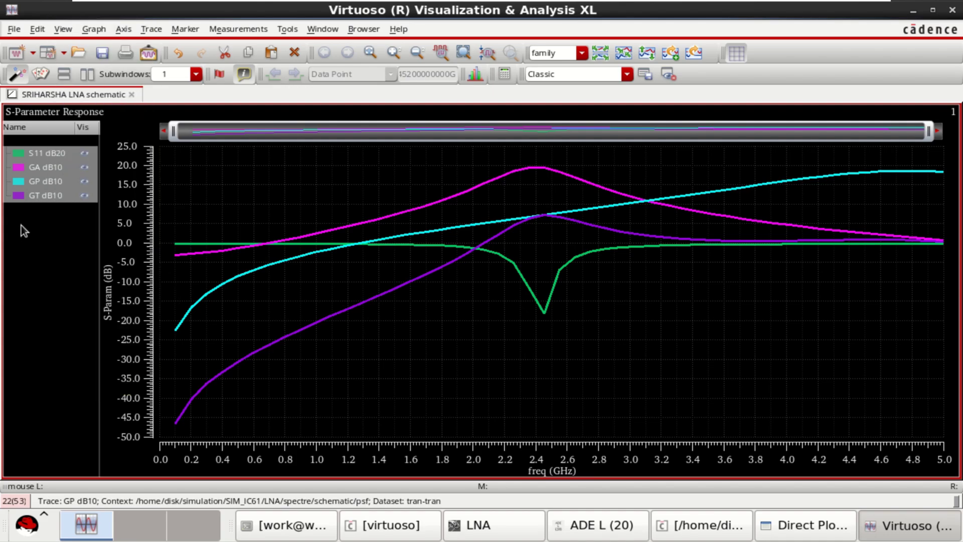
{"action": "left_click", "coordinate": [55, 236]}
Delete the GP dB10 trace, leaving S11, GA and GT on the graph.
{"action": "left_click", "coordinate": [34, 182]}
{"action": "right_click", "coordinate": [34, 184]}
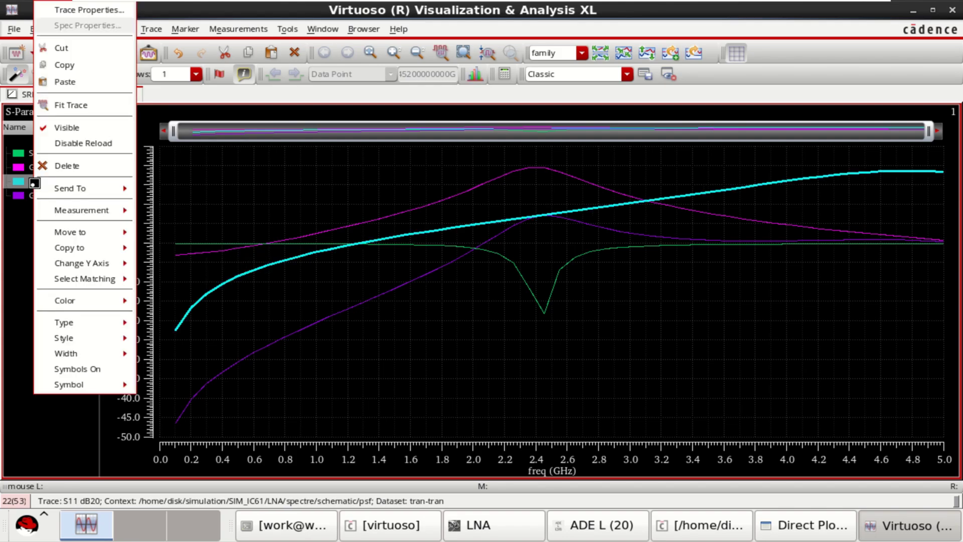
{"action": "left_click", "coordinate": [65, 166]}
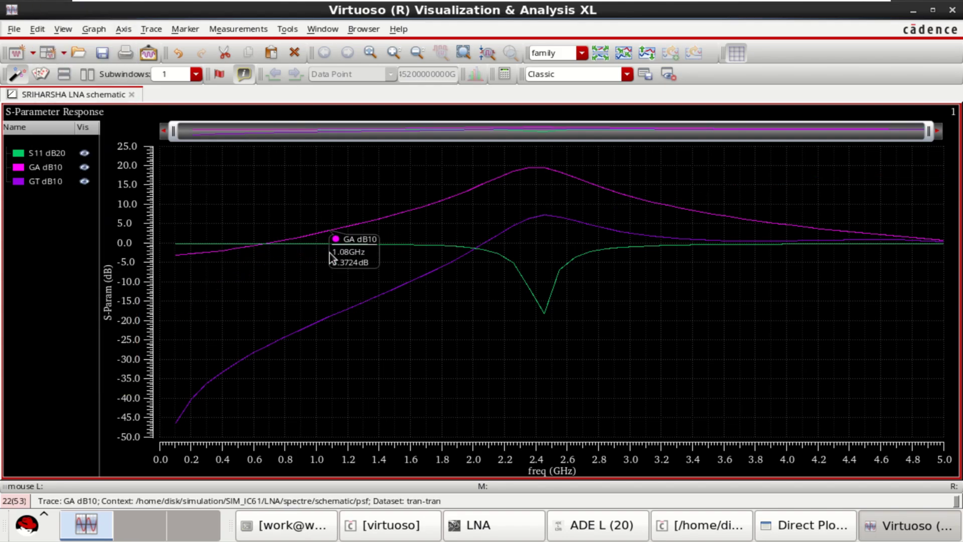
{"action": "left_click", "coordinate": [41, 183]}
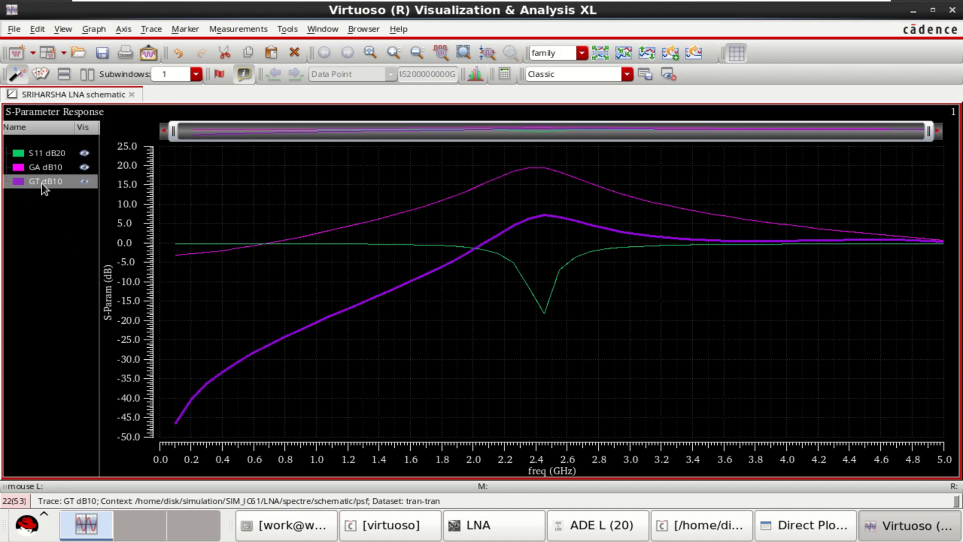
{"action": "right_click", "coordinate": [41, 183]}
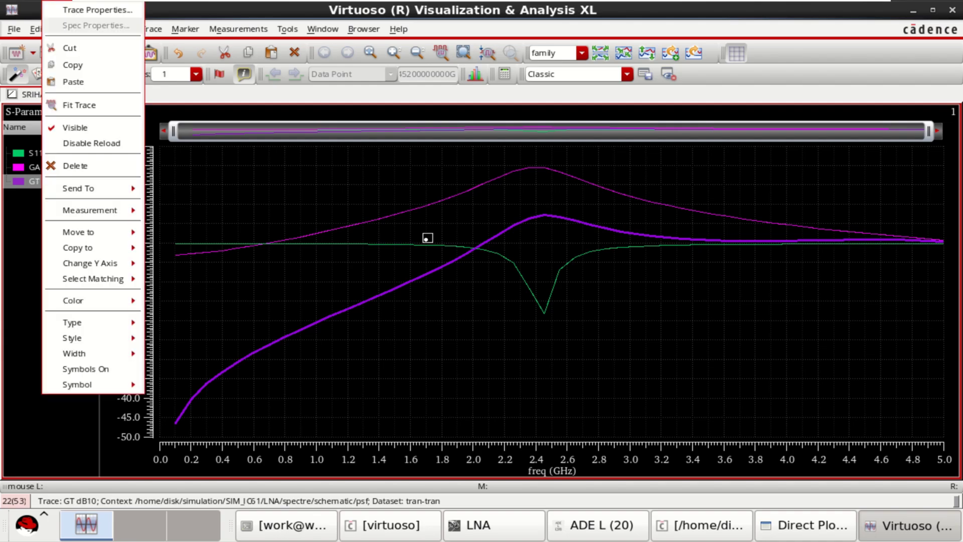
{"action": "left_click", "coordinate": [377, 173]}
Split S11 dB20, GA dB10 and GT dB10 into three separate strips.
{"action": "left_click", "coordinate": [600, 51]}
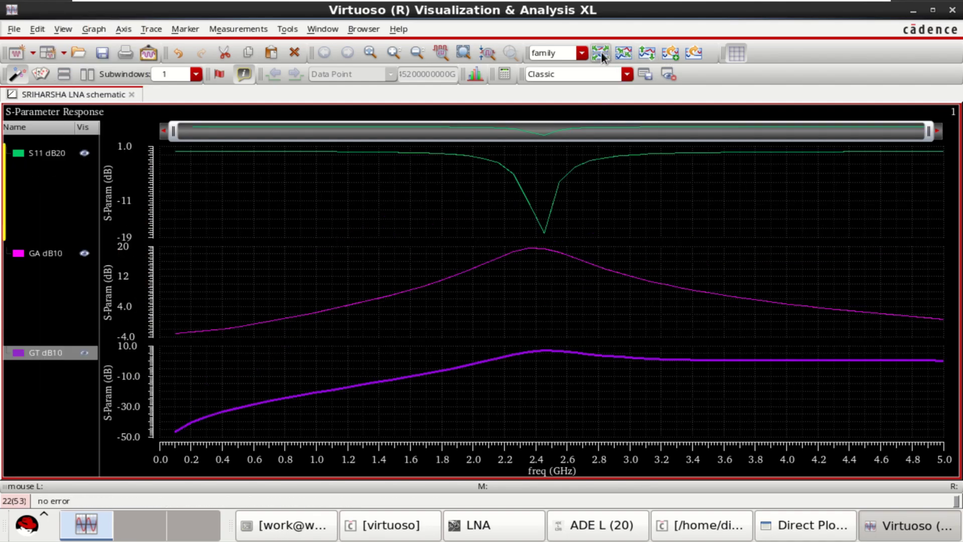
{"action": "left_click", "coordinate": [32, 151]}
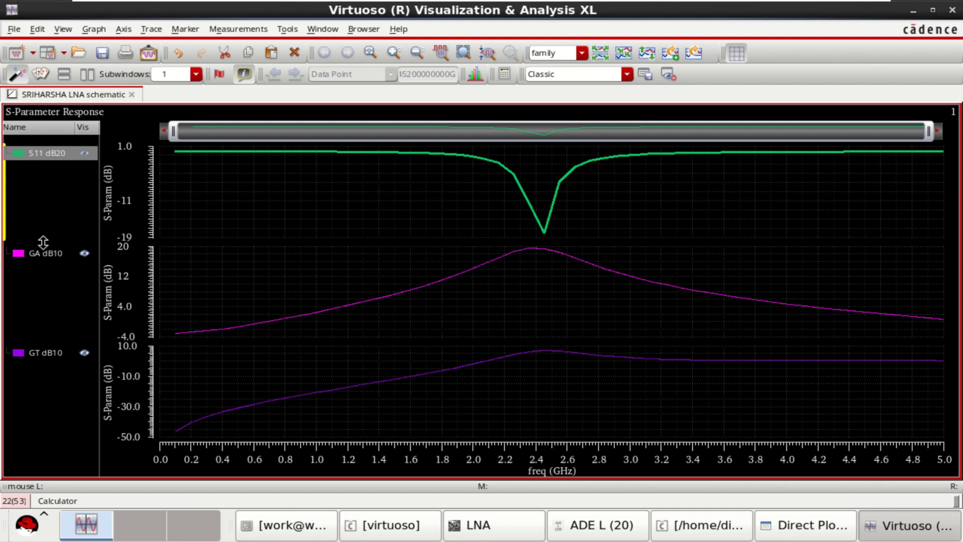
{"action": "left_click", "coordinate": [43, 255]}
{"action": "left_click", "coordinate": [40, 351]}
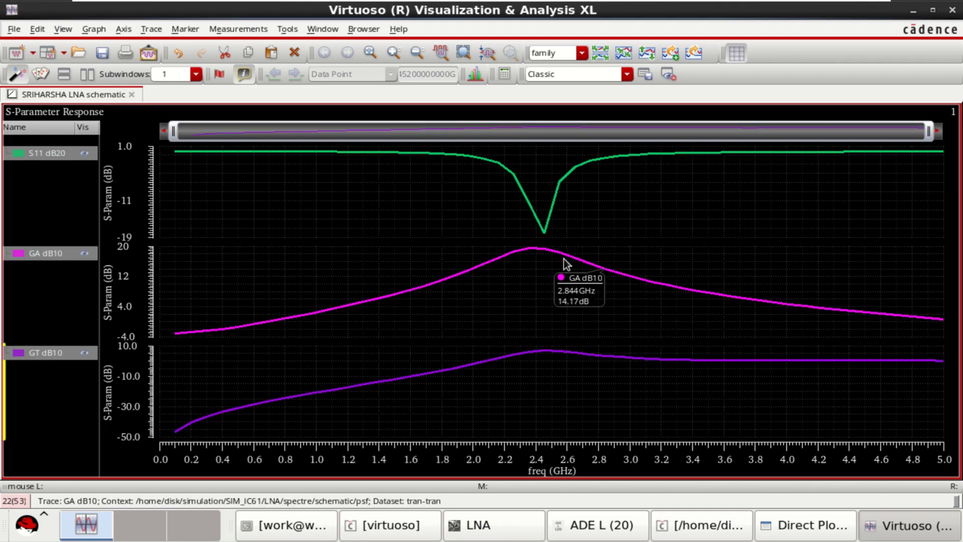
Add vertical marker V1 at the S11 dip and move it to about 2.454 GHz.
{"action": "mouse_move", "coordinate": [545, 238]}
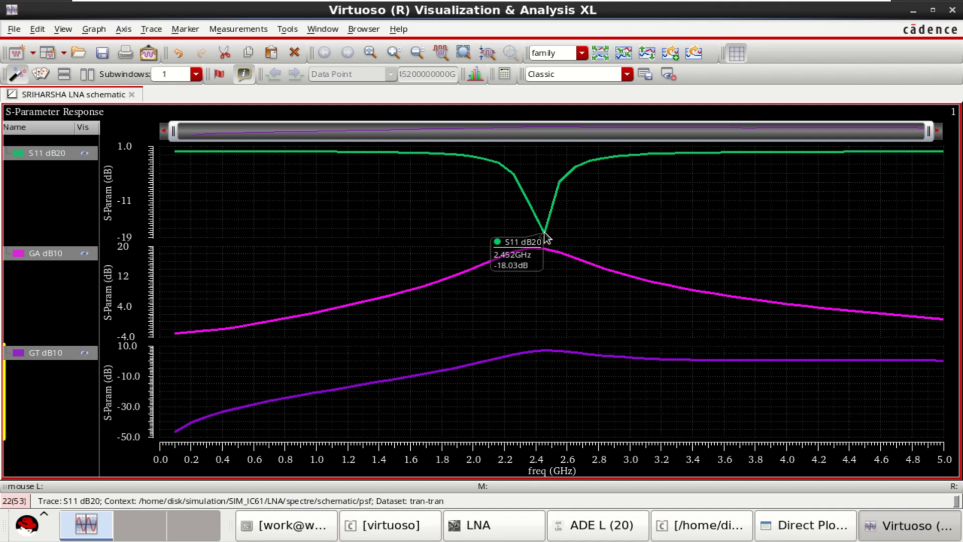
{"action": "key", "text": "v"}
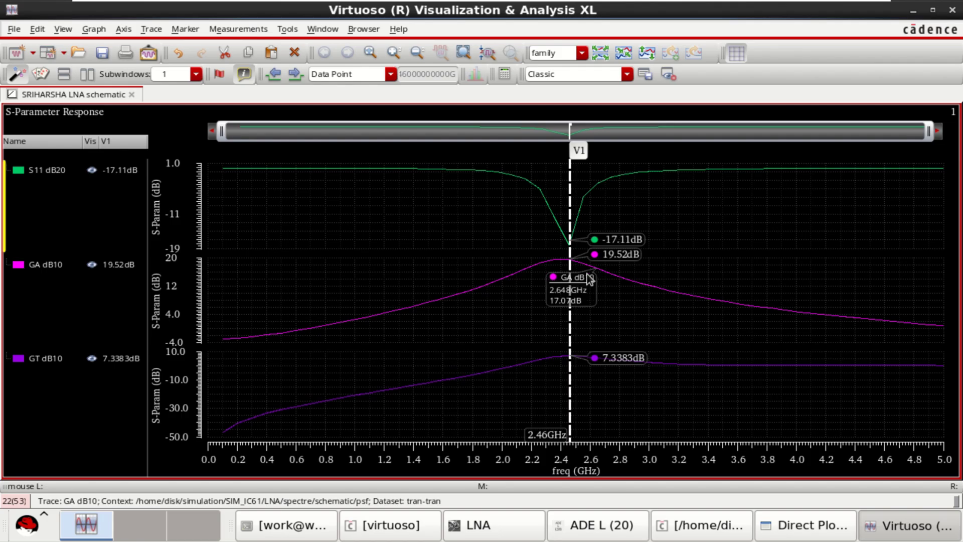
{"action": "mouse_move", "coordinate": [571, 301]}
{"action": "left_mouse_down"}
{"action": "mouse_move", "coordinate": [564, 281]}
{"action": "mouse_move", "coordinate": [568, 297]}
{"action": "left_mouse_up"}
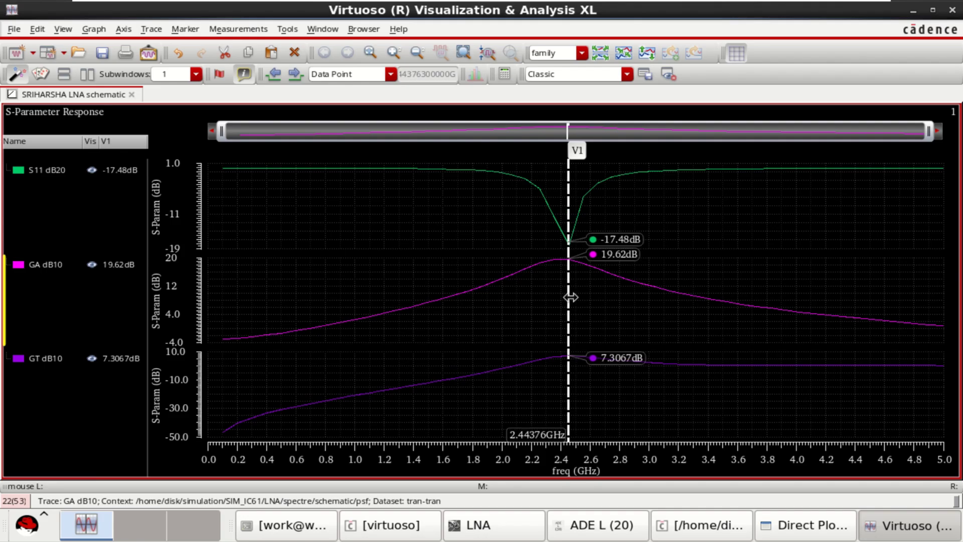
{"action": "left_click_drag", "start_coordinate": [570, 296], "coordinate": [572, 299]}
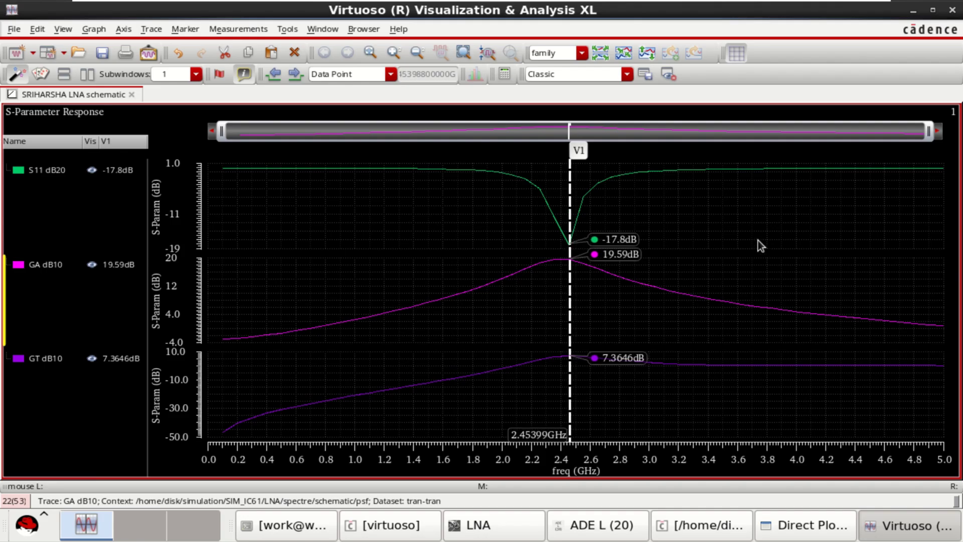